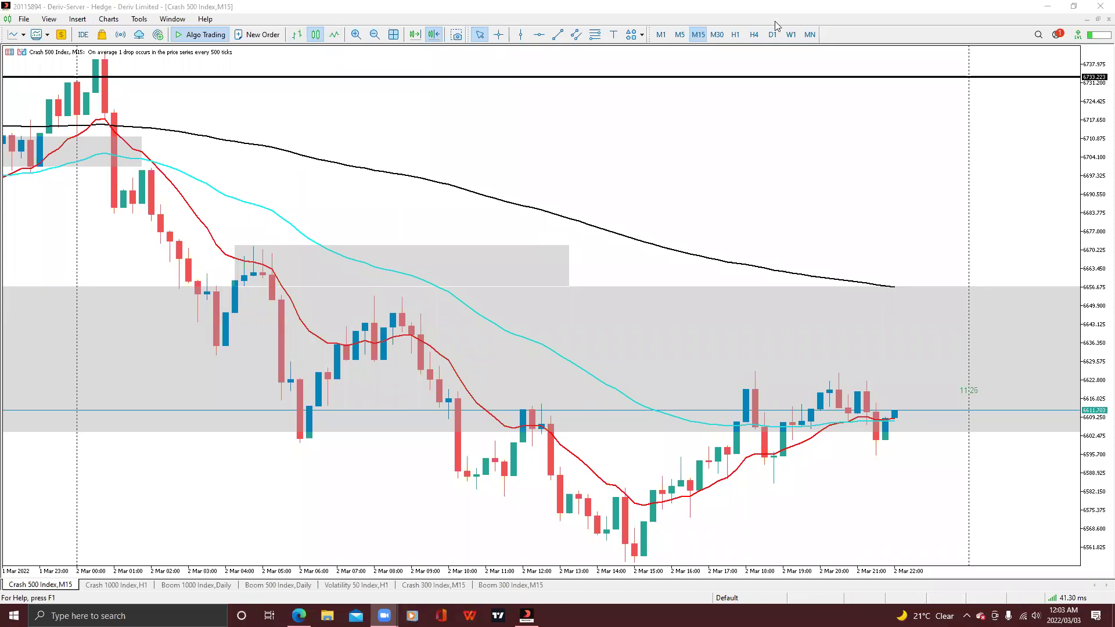
# Minimize the Crash 500 Index M15 chart window to reveal the desktop
pyautogui.click(1049, 7)
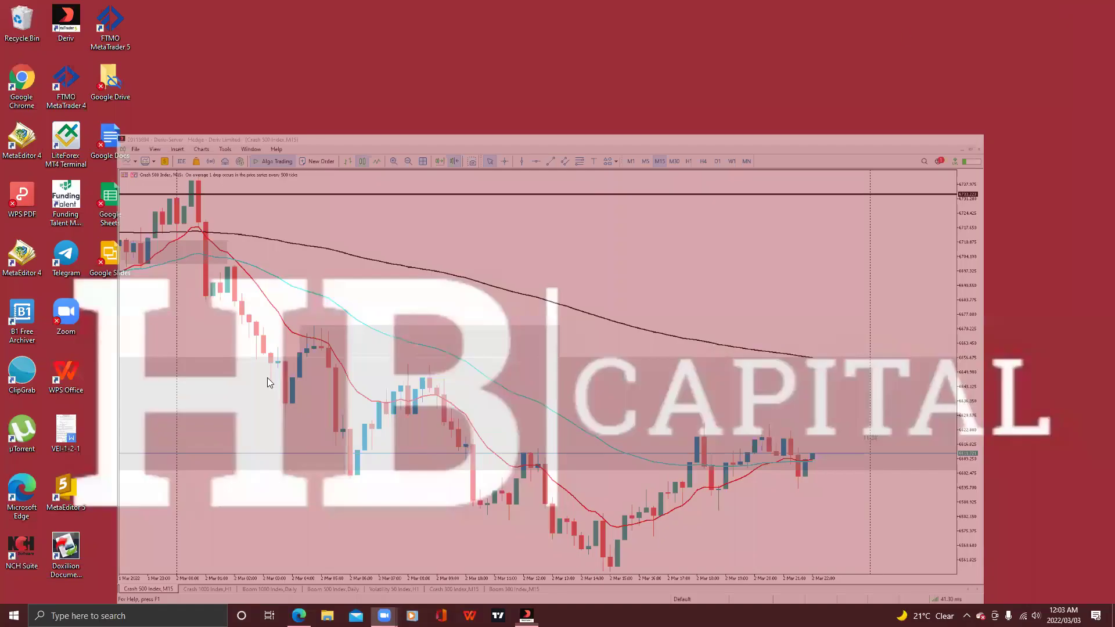
# Search Bing for 'tdi indicator' in a new Microsoft Edge tab
pyautogui.click(298, 615)
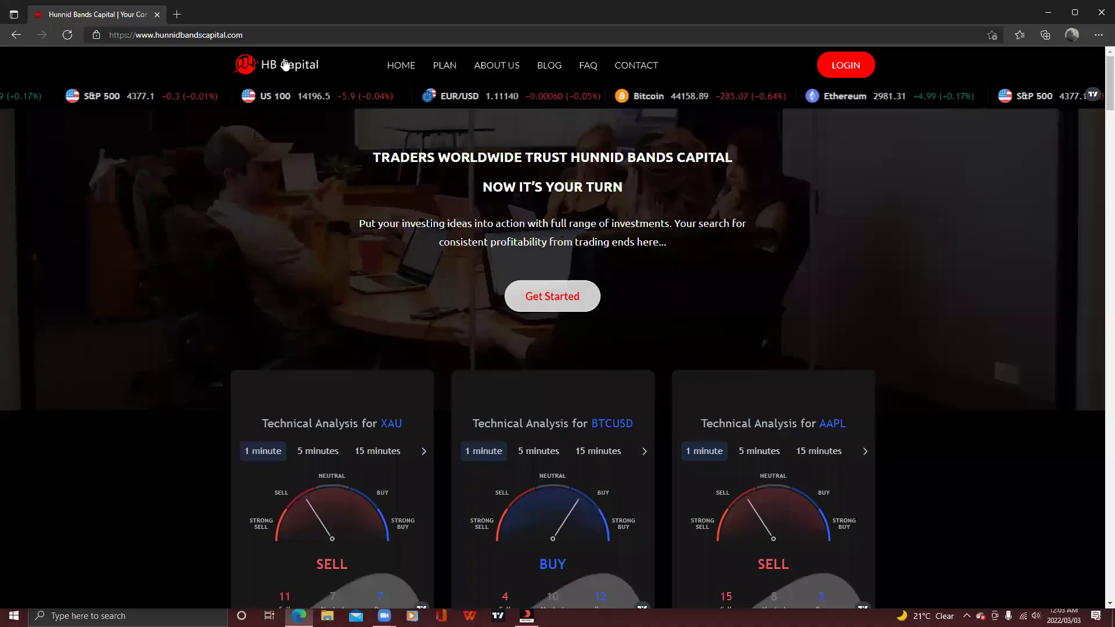
pyautogui.click(178, 14)
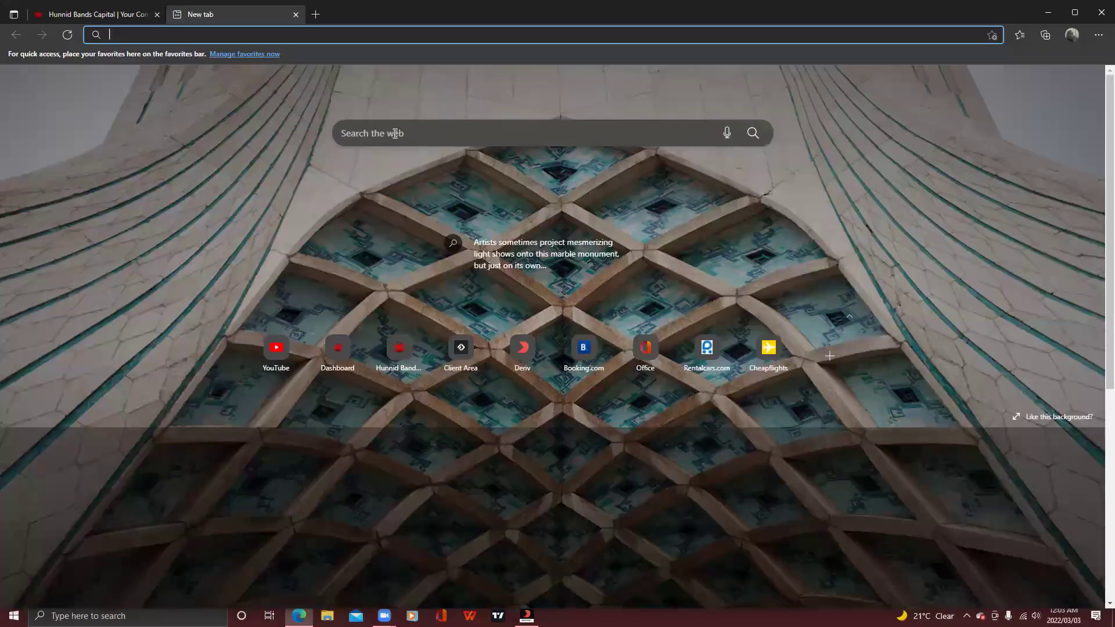
pyautogui.click(395, 133)
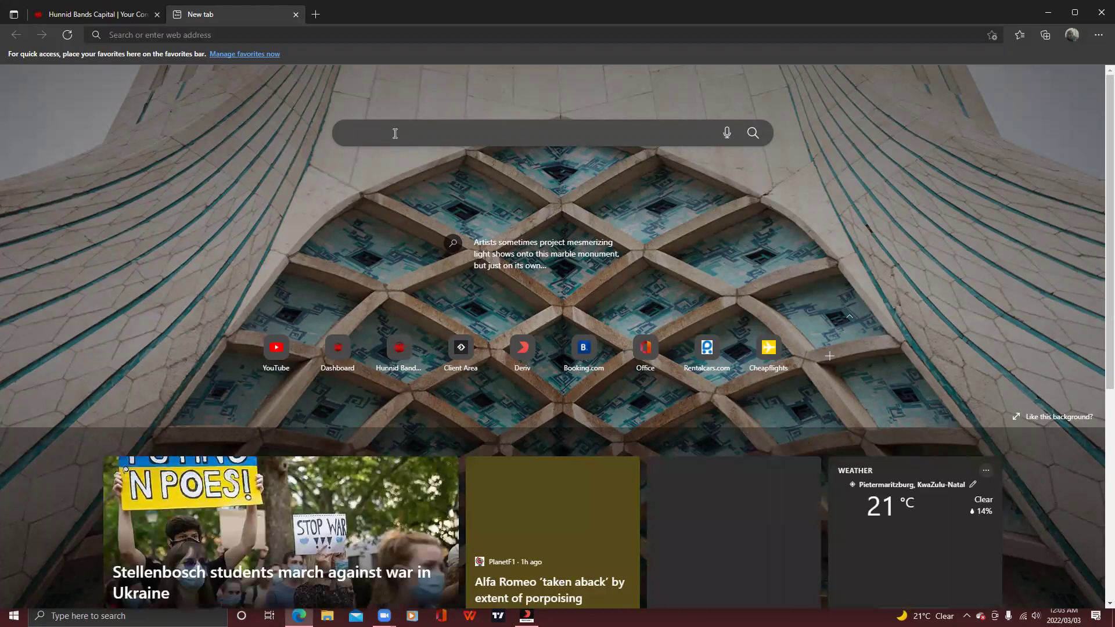
pyautogui.write('tdi ind')
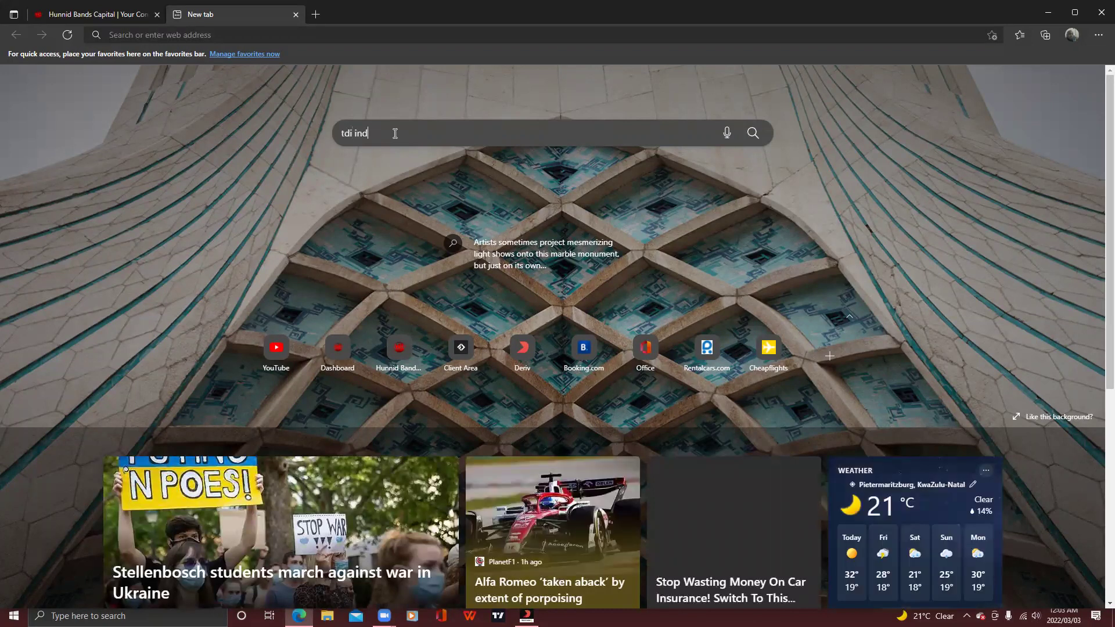
pyautogui.write('icator')
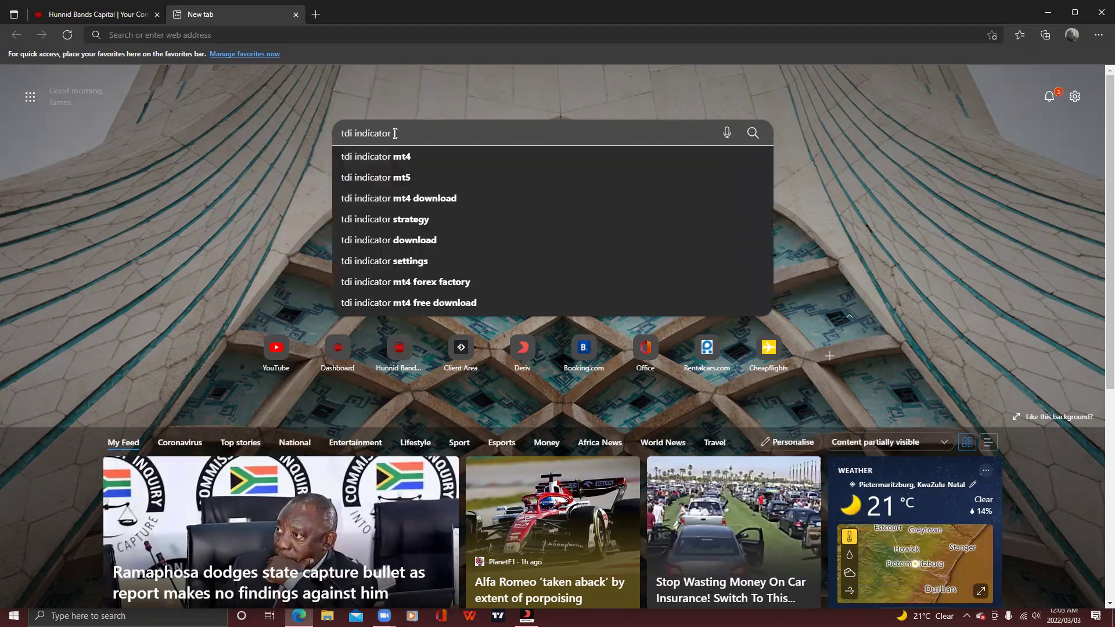
pyautogui.press('Return')
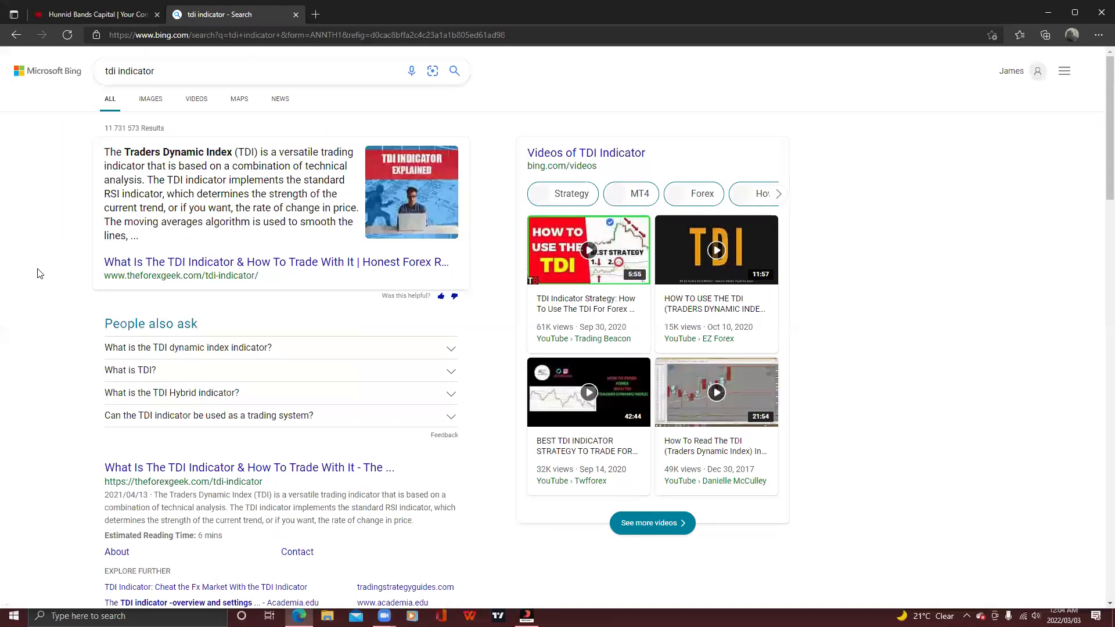
# Open the earnforex.com 'Traders Dynamic Index — MetaTrader Indicator' result from the Bing list
pyautogui.scroll(-2, 39, 274)
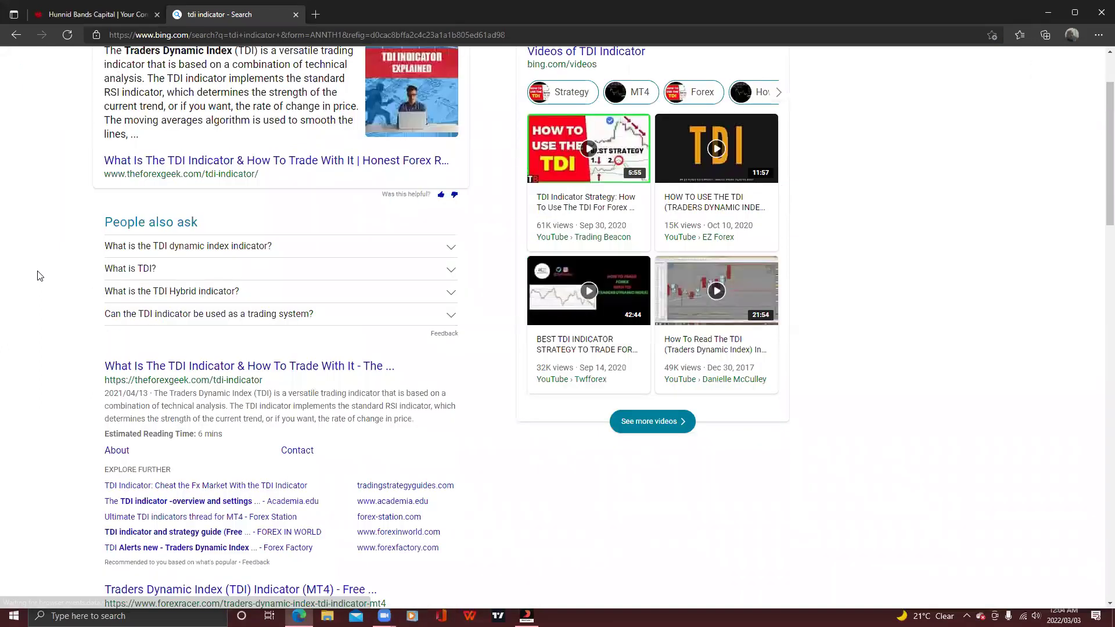
pyautogui.scroll(-7, 39, 274)
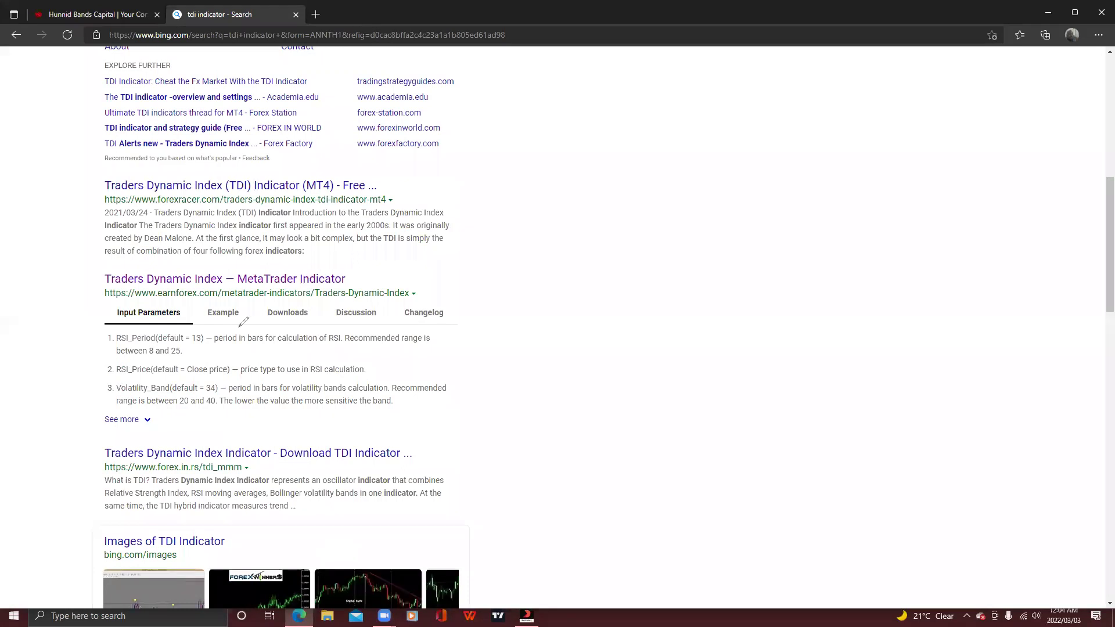
pyautogui.moveTo(99, 299); pyautogui.dragTo(293, 298)
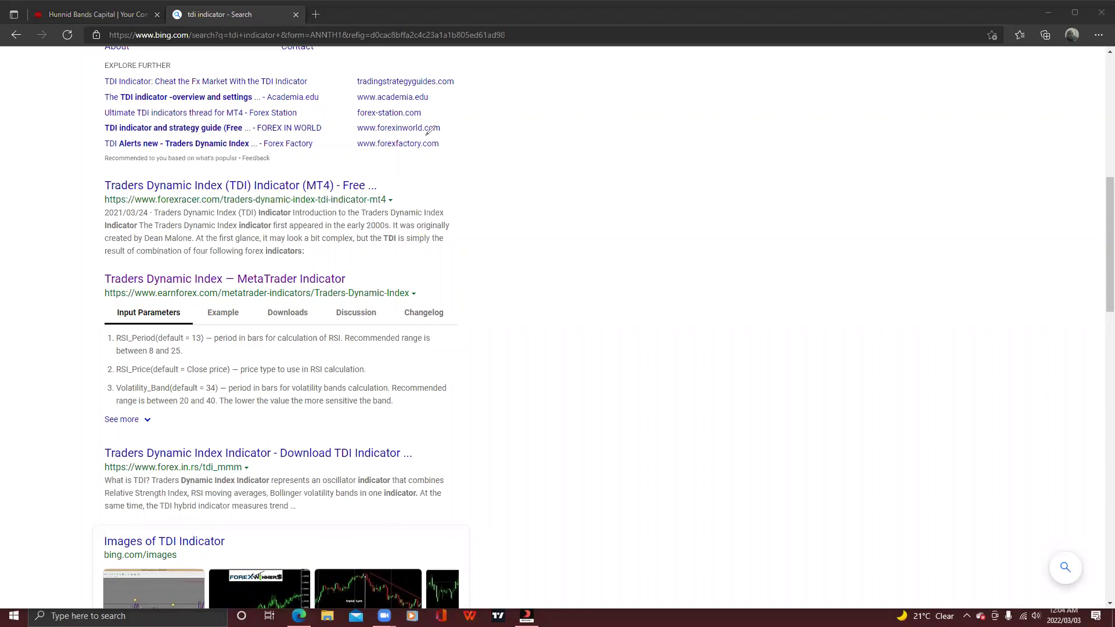
pyautogui.click(168, 282)
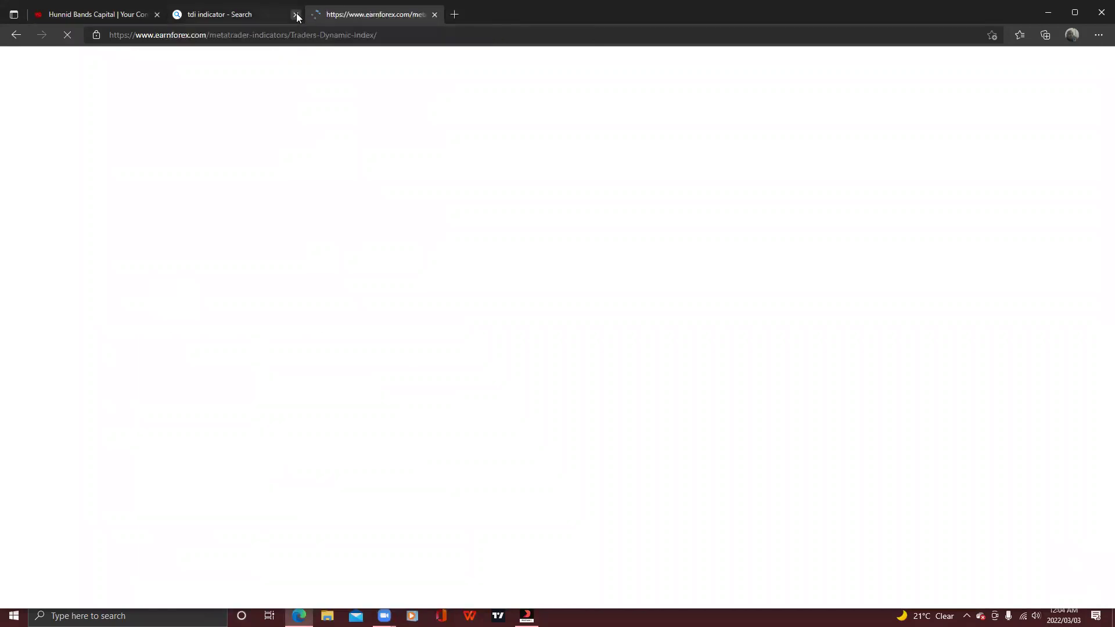
# Close the search tab and download 'Traders Dynamic Index in .mq5' for MetaTrader 5
pyautogui.click(295, 15)
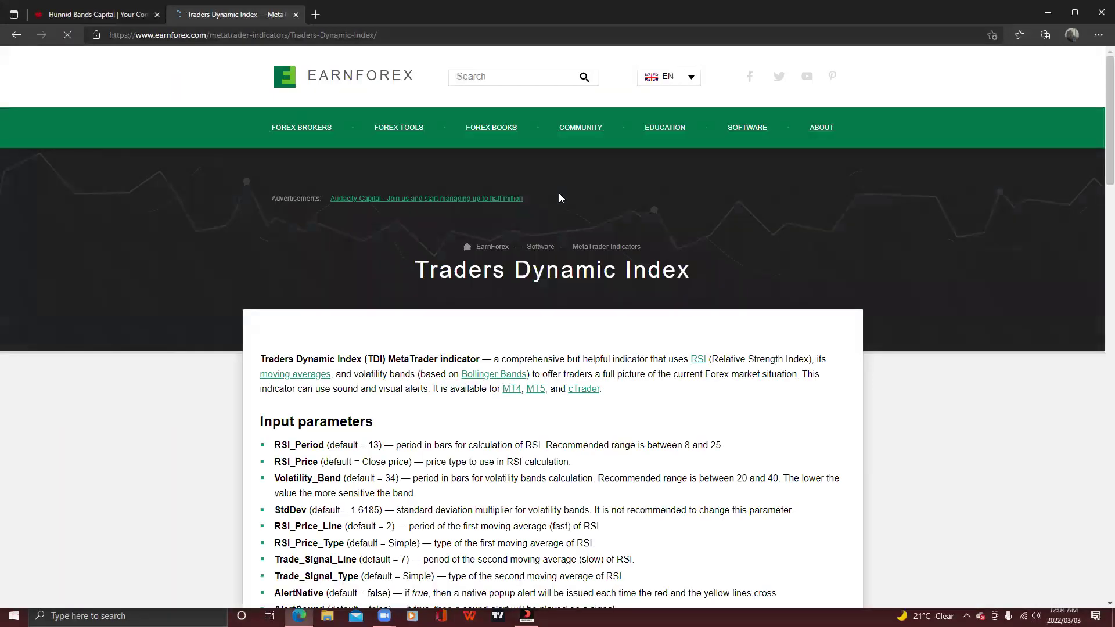
pyautogui.scroll(-2, 83, 440)
pyautogui.scroll(-18, 85, 437)
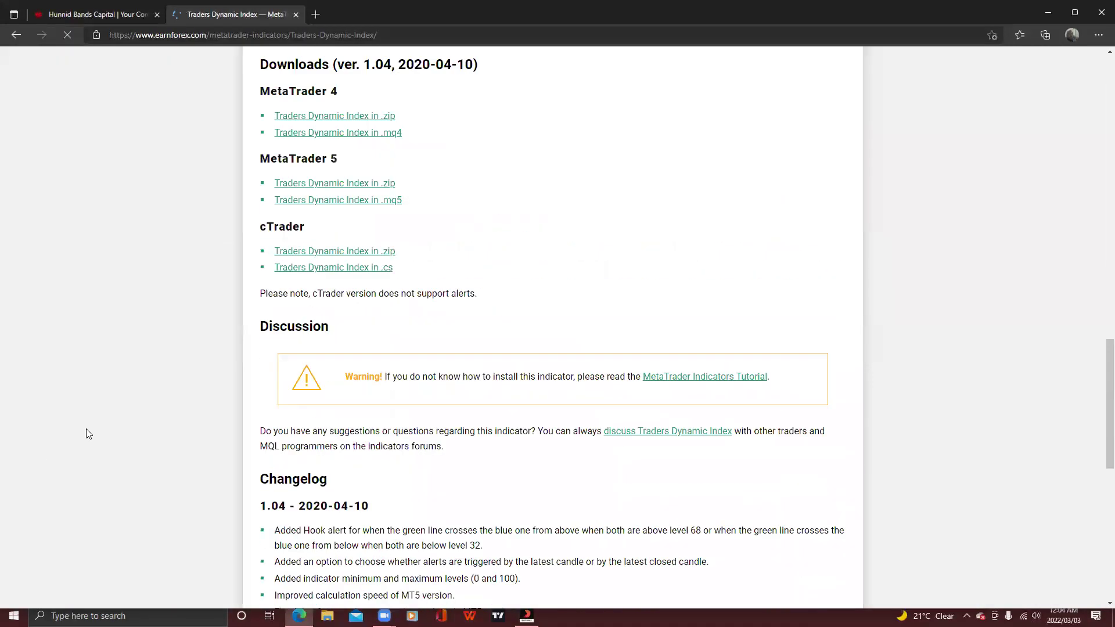
pyautogui.scroll(6, 221, 346)
pyautogui.scroll(-2, 308, 421)
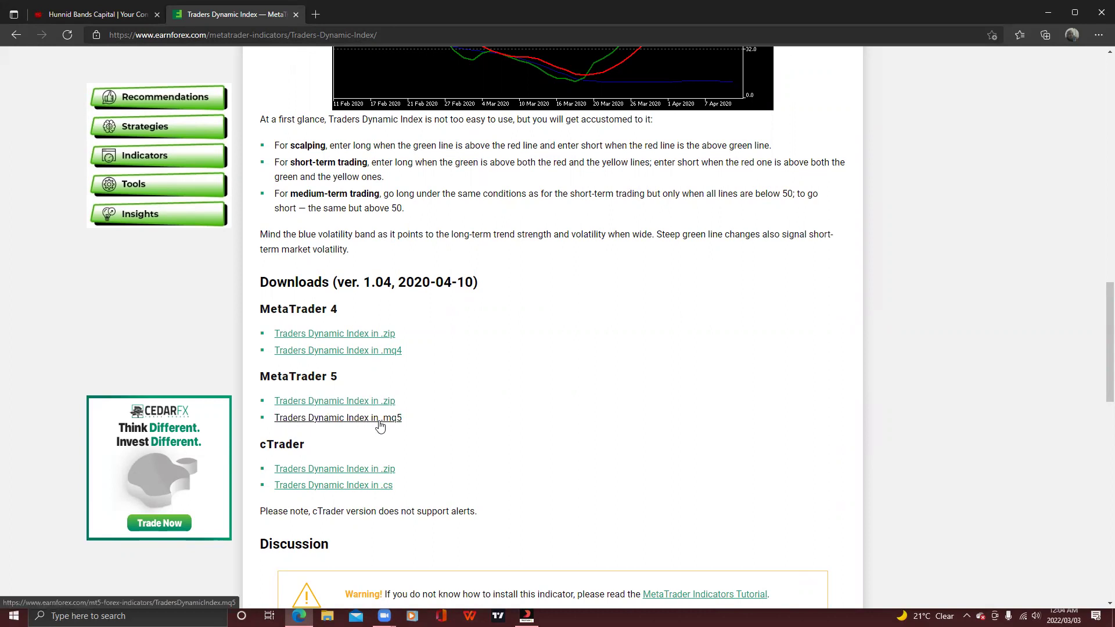
pyautogui.click(361, 421)
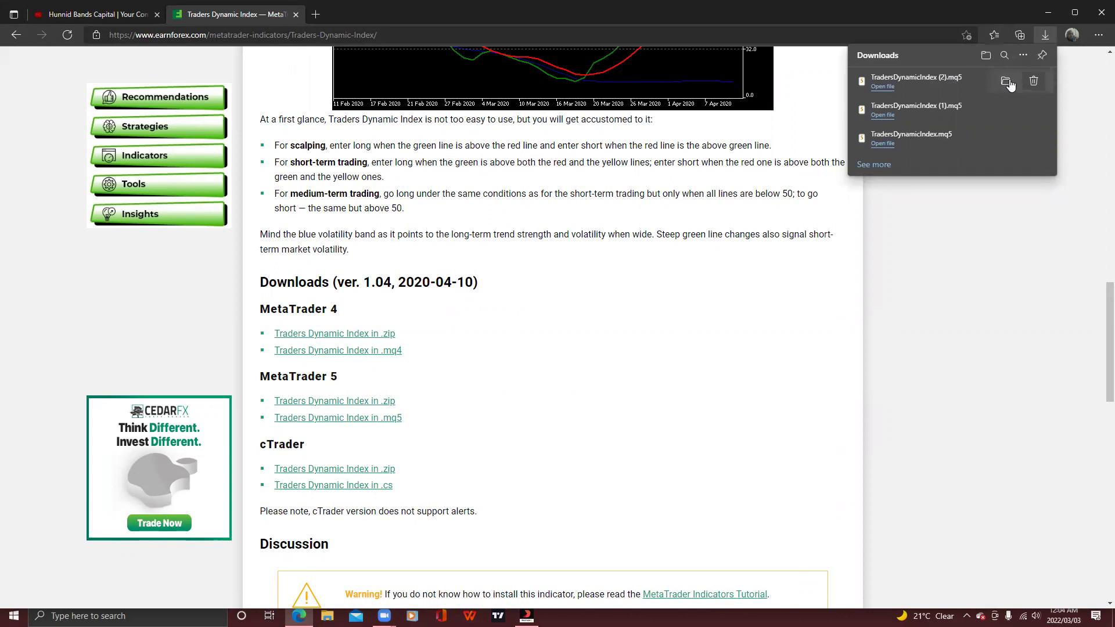
# Copy TradersDynamicIndex (2).mq5 from the Downloads folder in File Explorer
pyautogui.click(1008, 82)
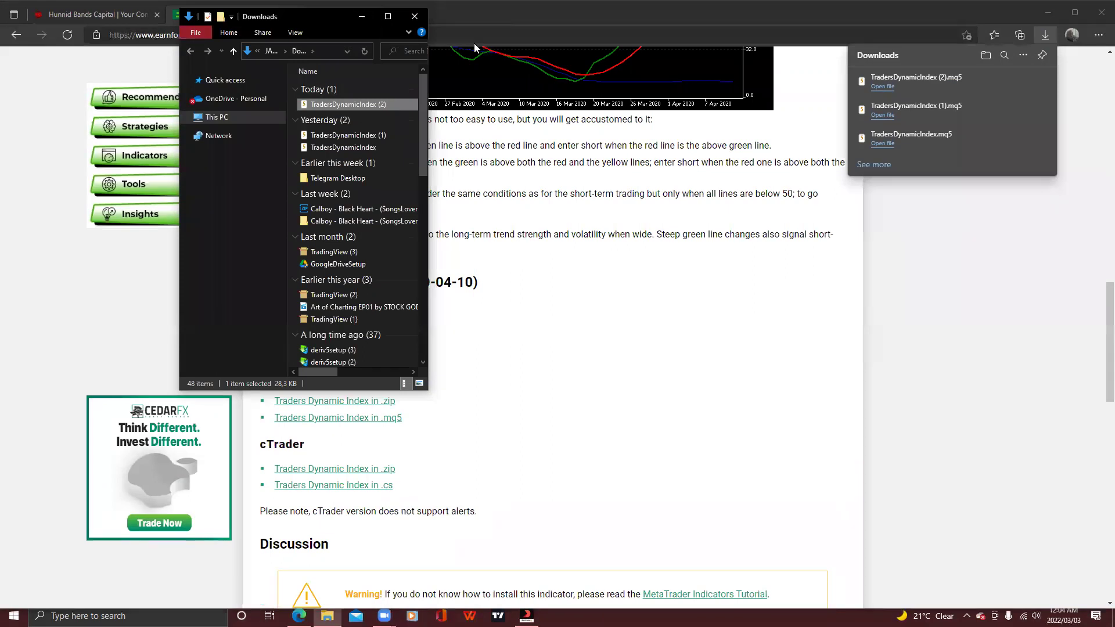
pyautogui.rightClick(337, 103)
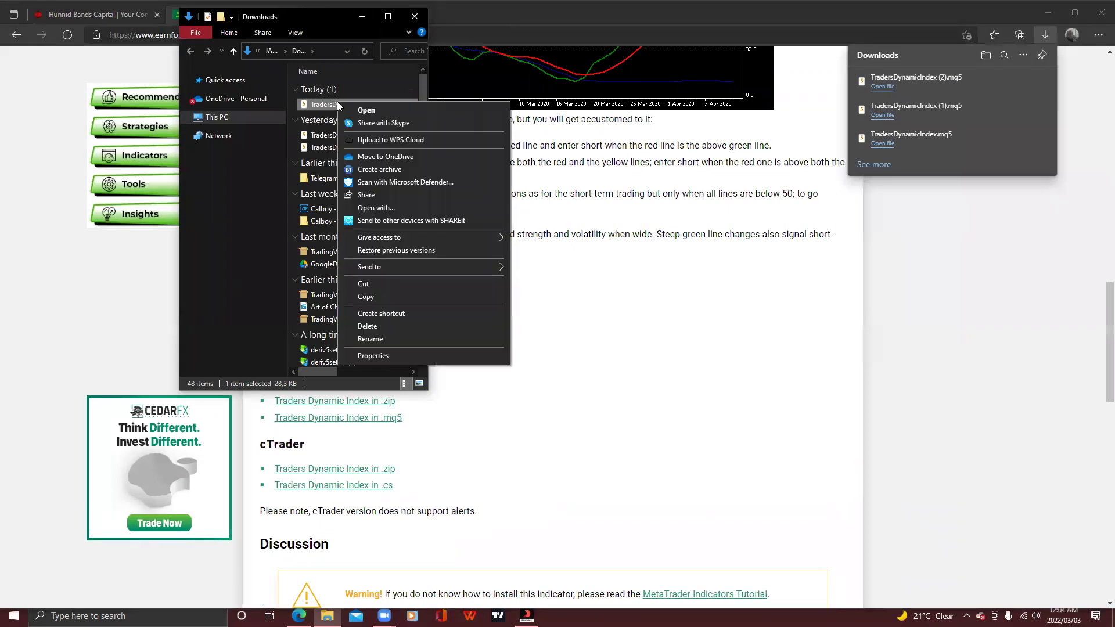
pyautogui.click(384, 297)
# Minimize Edge and switch back to the MetaTrader 5 chart
pyautogui.click(1049, 13)
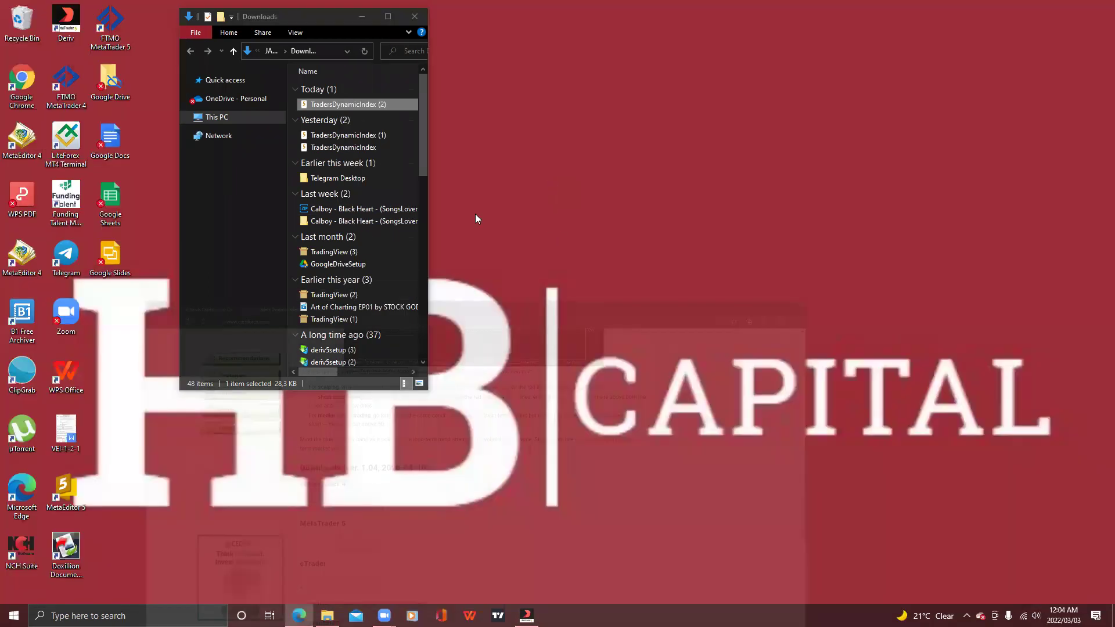
pyautogui.hotkey('alt', 'Tab')
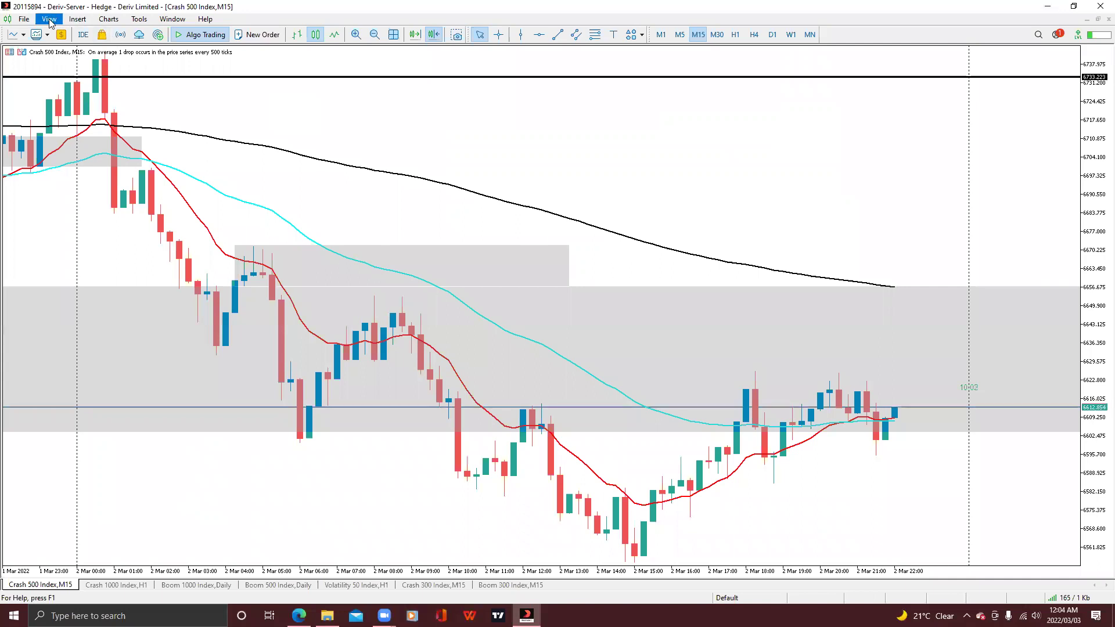
pyautogui.click(25, 19)
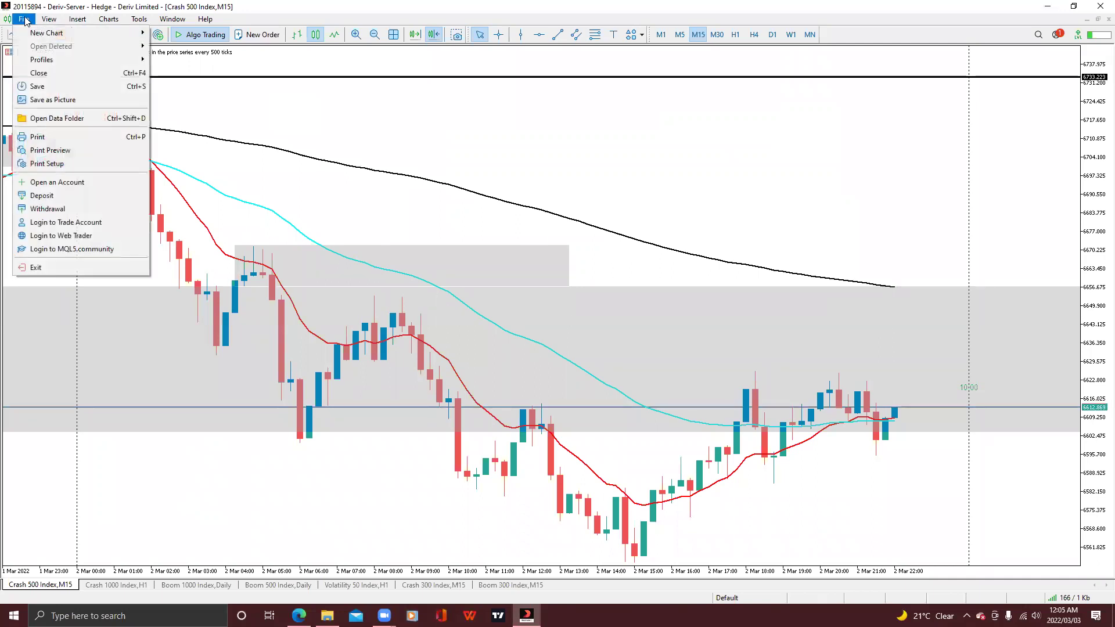
# Open the MQL5\Indicators folder inside the MetaTrader data folder
pyautogui.click(42, 119)
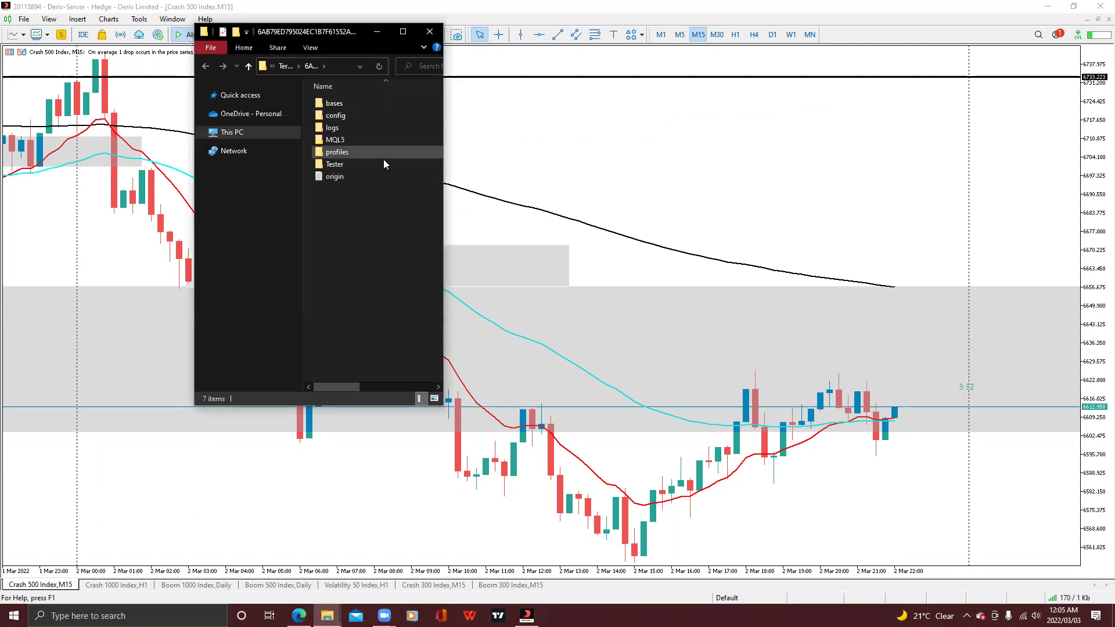
pyautogui.click(351, 142)
pyautogui.doubleClick(352, 141)
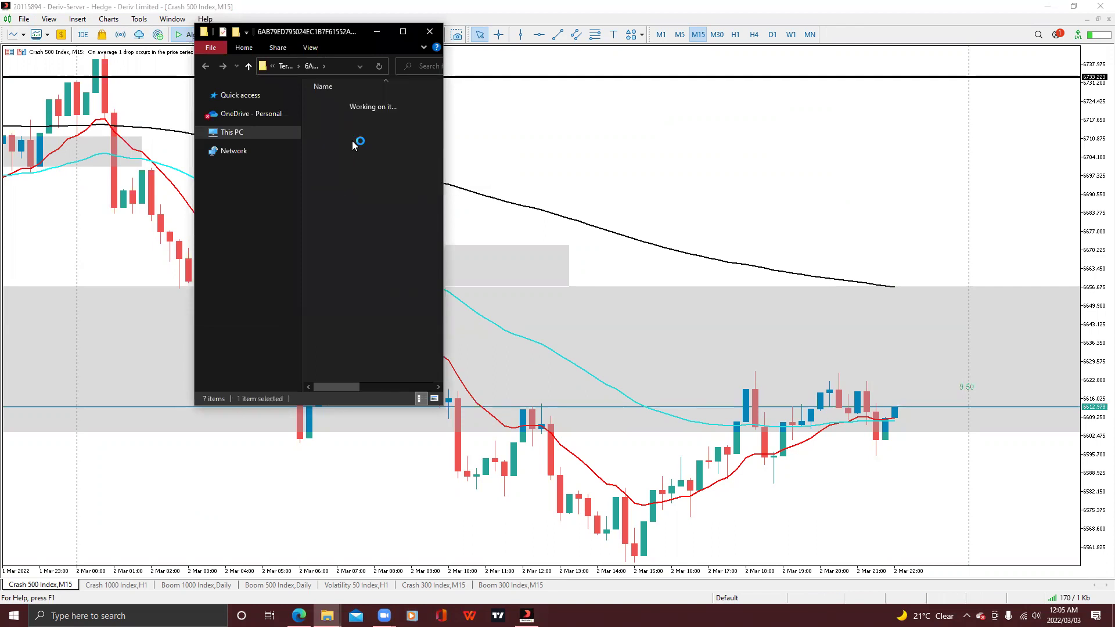
pyautogui.doubleClick(348, 153)
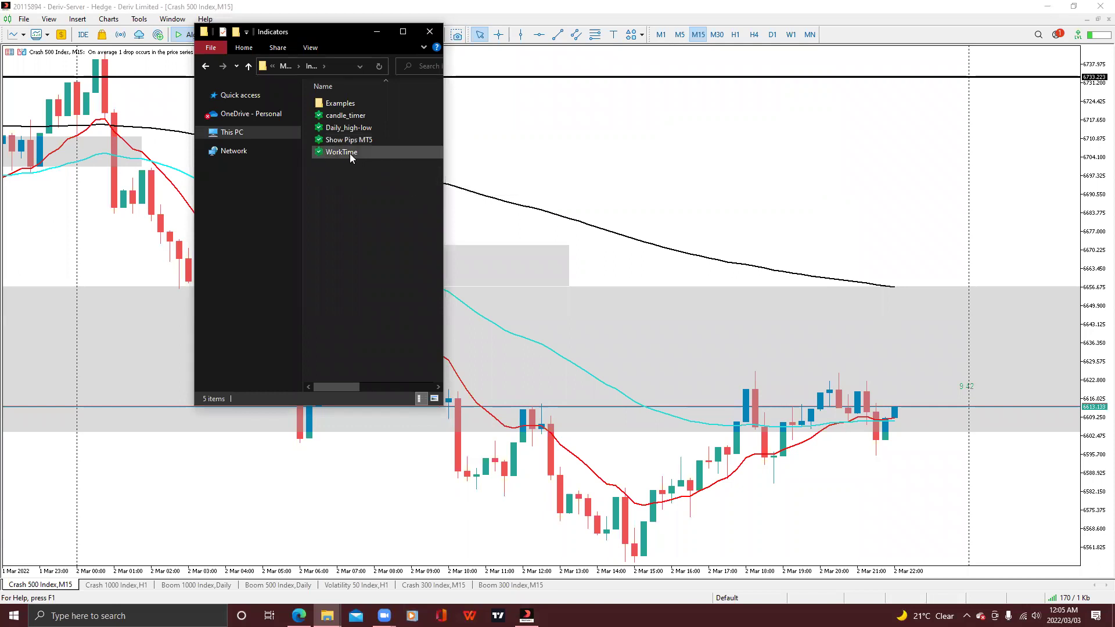
# Paste TradersDynamicIndex (2) into Indicators, then close Explorer and MetaTrader 5
pyautogui.rightClick(337, 197)
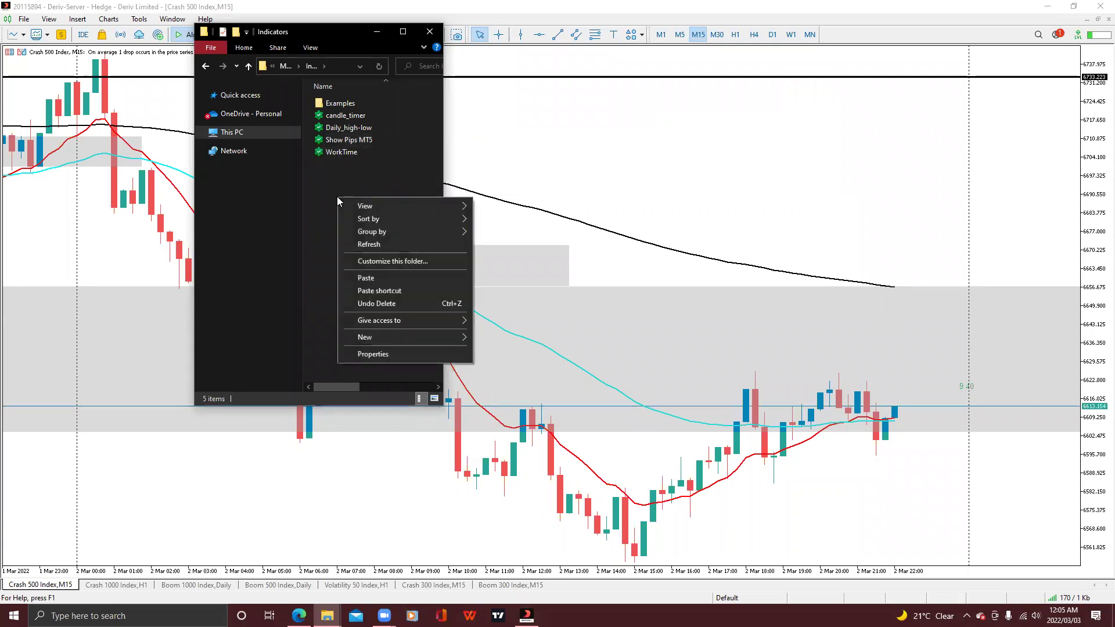
pyautogui.click(380, 273)
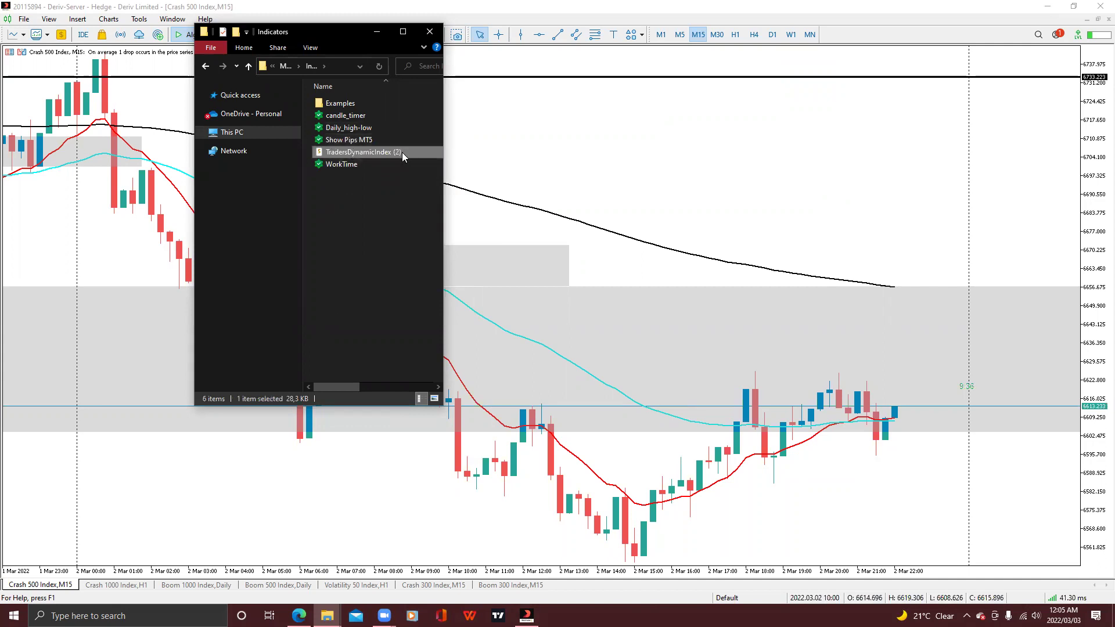
pyautogui.click(430, 31)
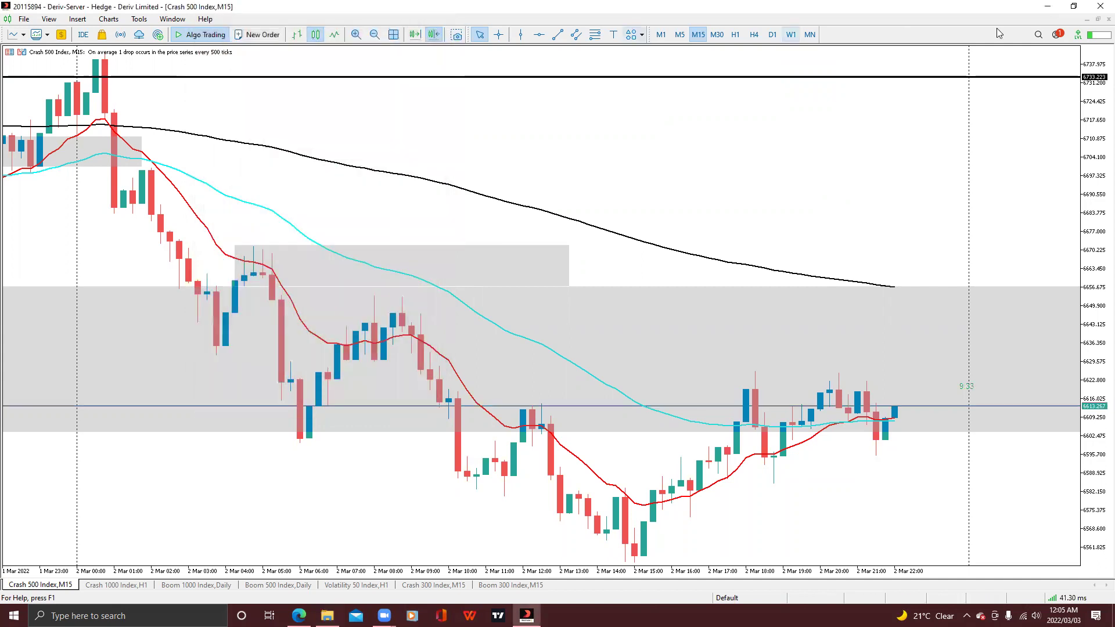
pyautogui.click(1100, 5)
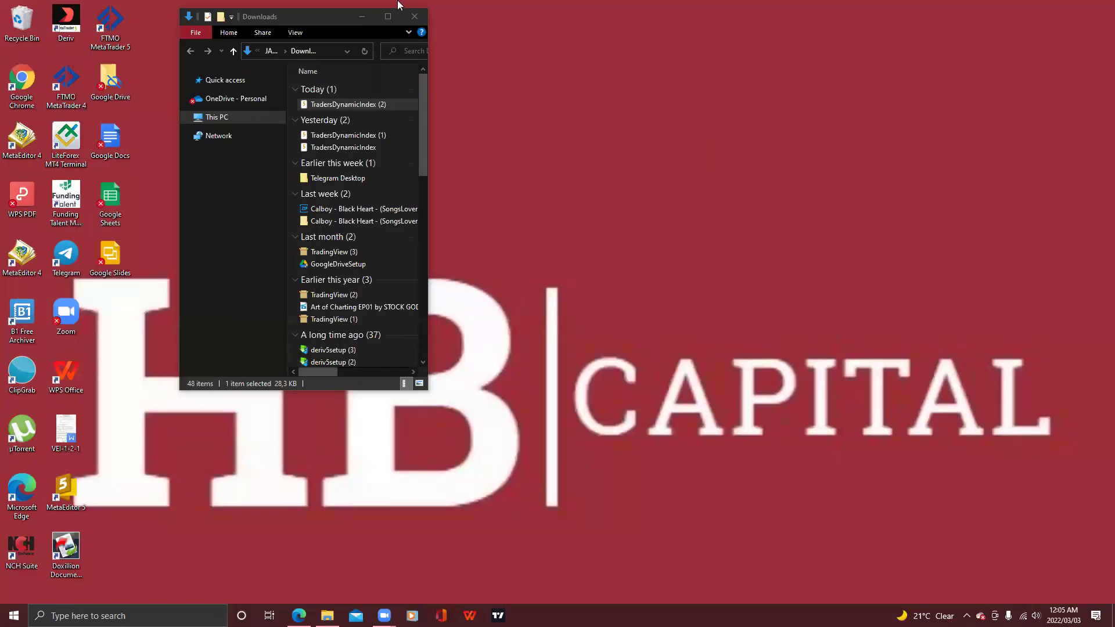
# Close Downloads, refresh the desktop twice and relaunch the Deriv MetaTrader 5 terminal
pyautogui.click(414, 17)
pyautogui.rightClick(608, 187)
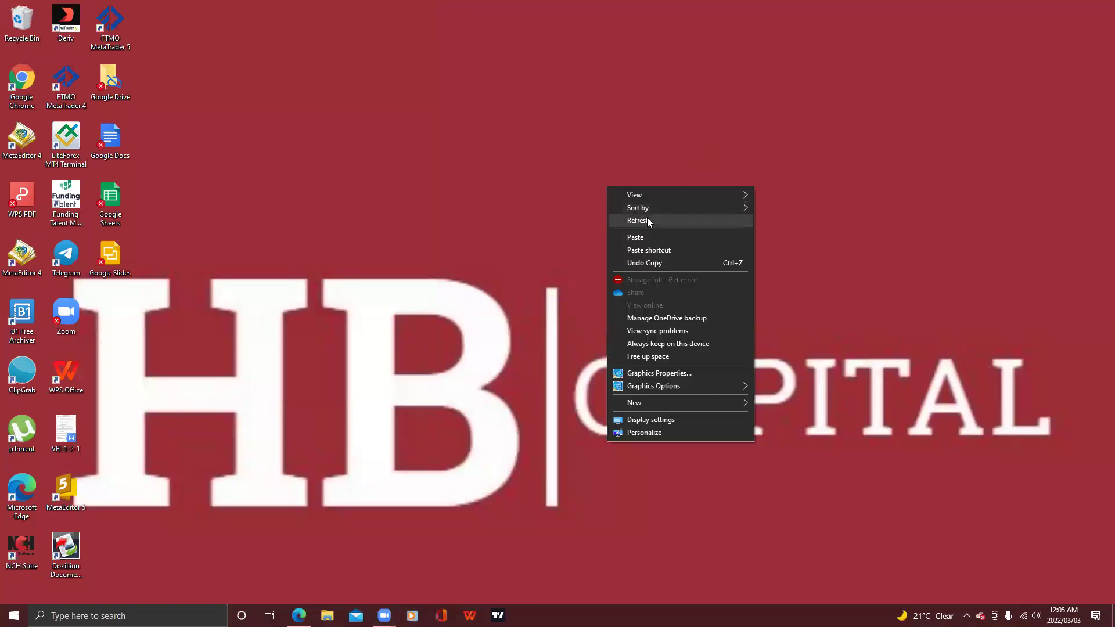
pyautogui.click(647, 221)
pyautogui.rightClick(574, 177)
pyautogui.click(607, 211)
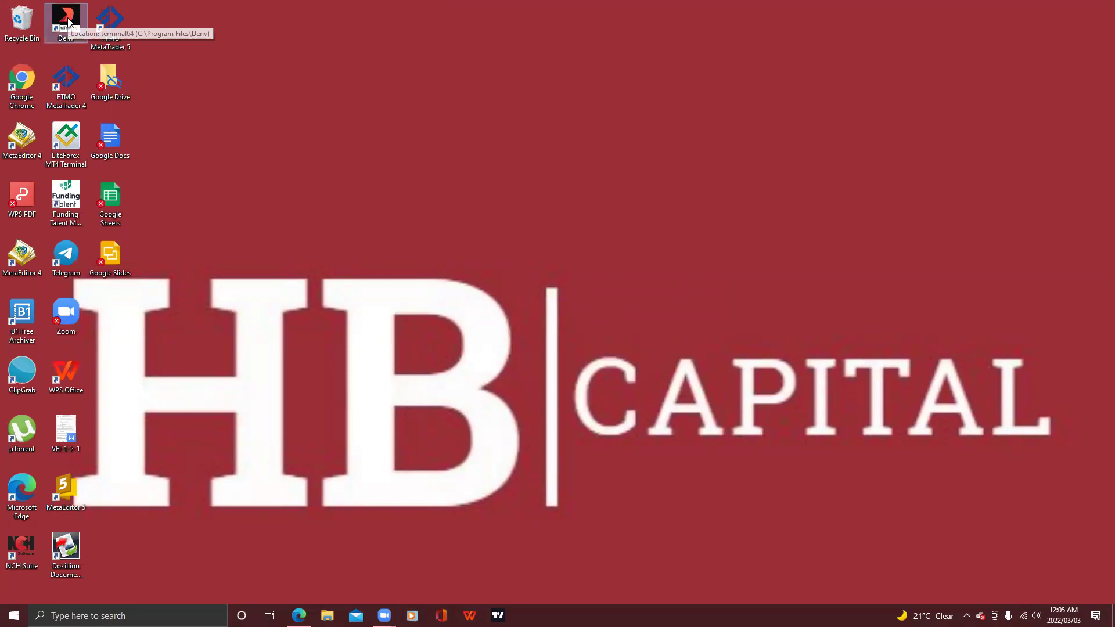
pyautogui.click(66, 22)
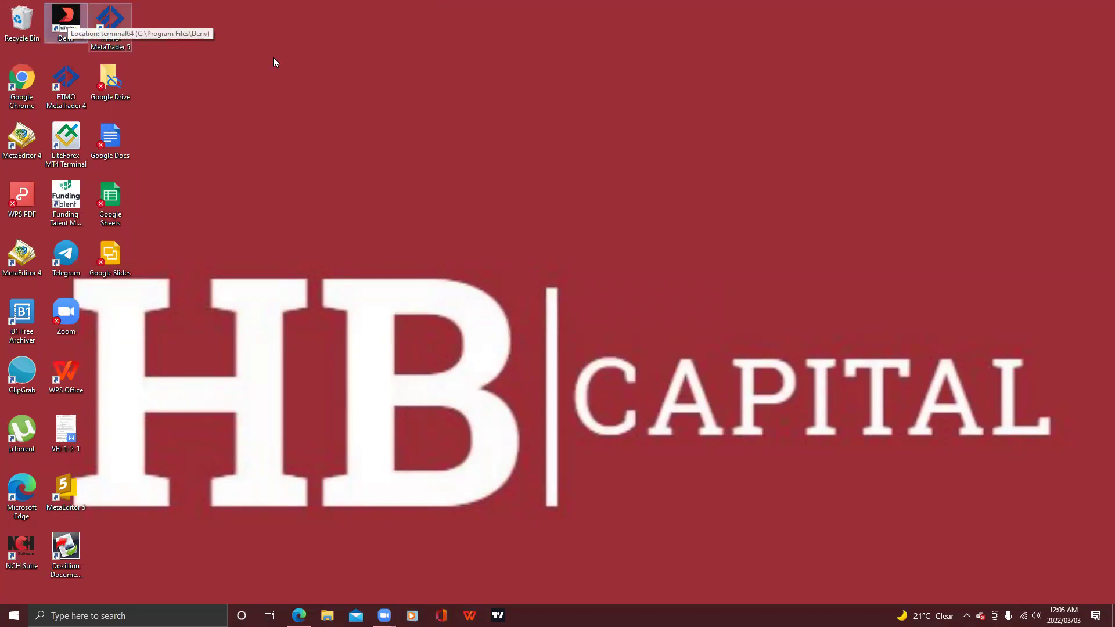
pyautogui.click(458, 177)
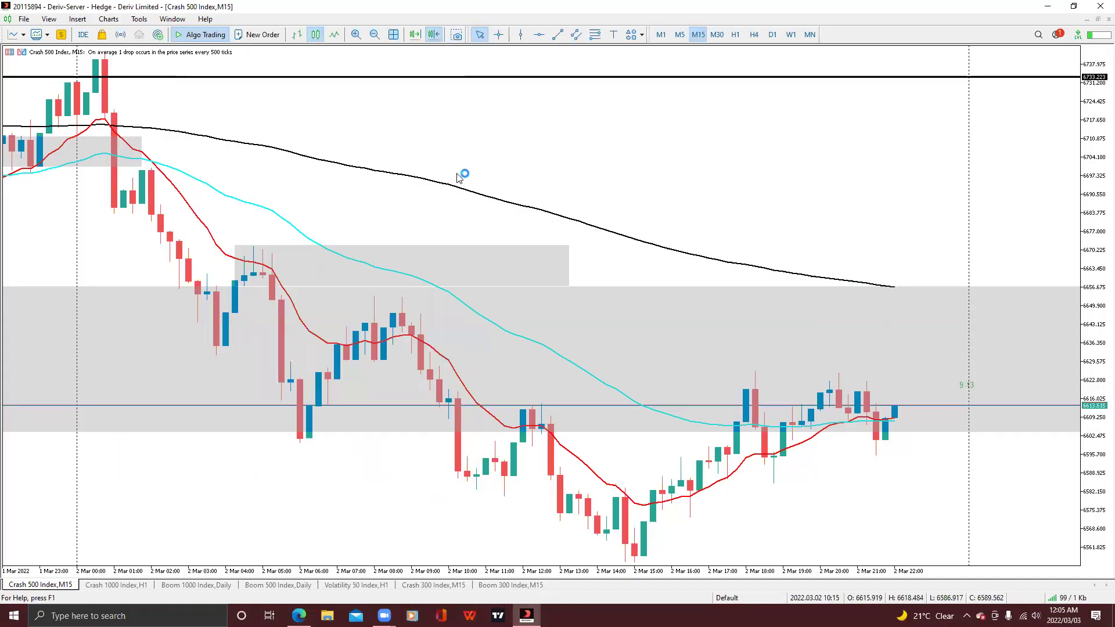
# Attach TradersDynamicIndex (2) from the Navigator to the Crash 500 chart, allowing Signals modification
pyautogui.click(49, 19)
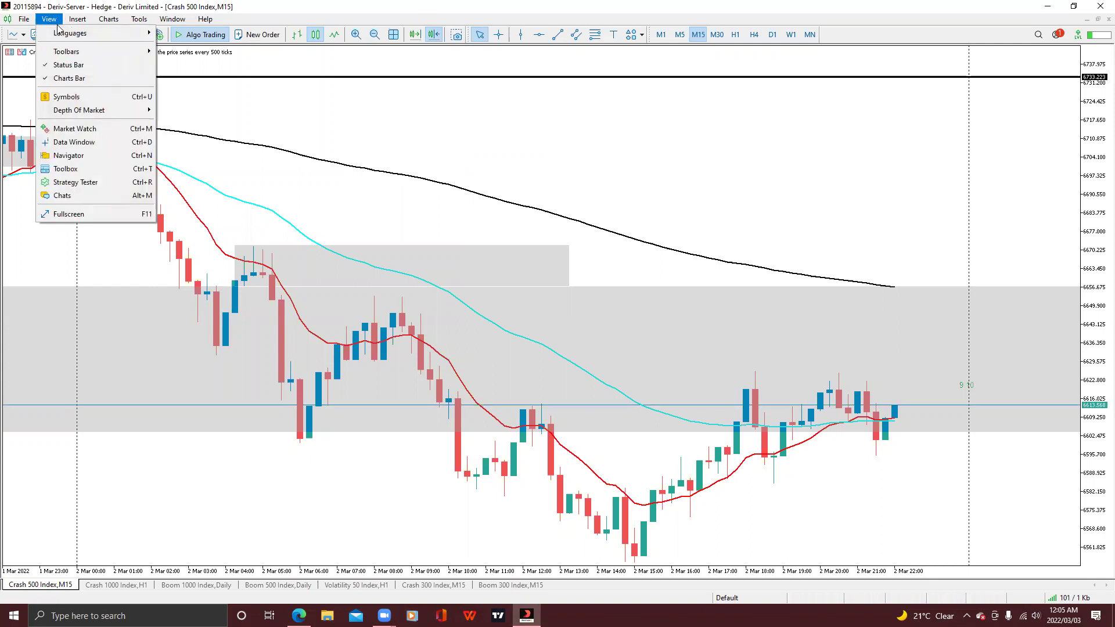
pyautogui.click(96, 156)
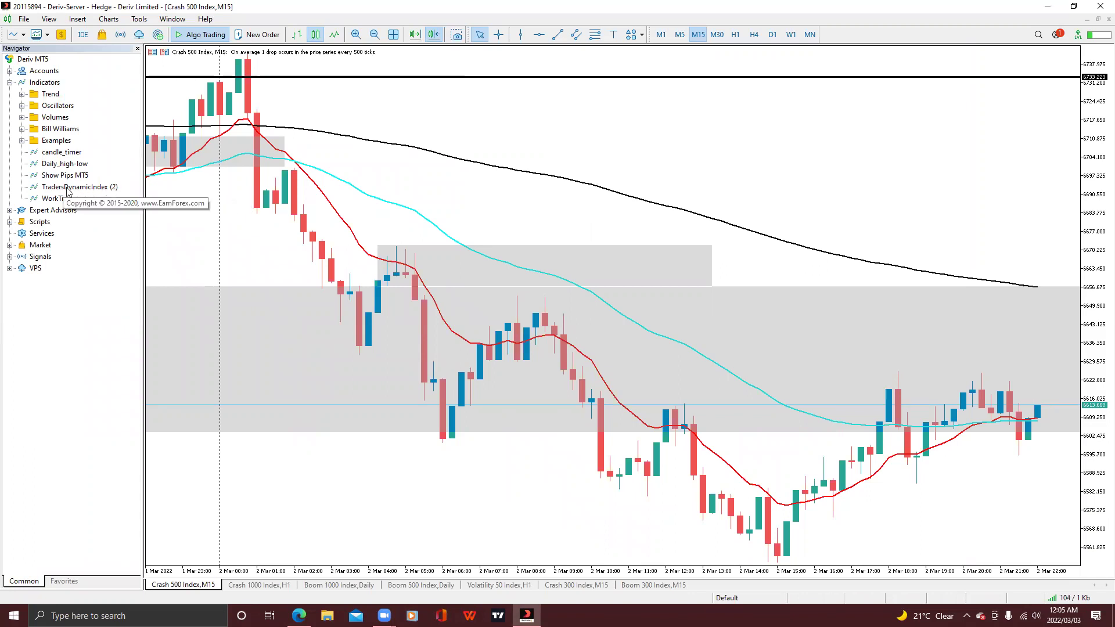
pyautogui.moveTo(67, 191); pyautogui.dragTo(410, 187)
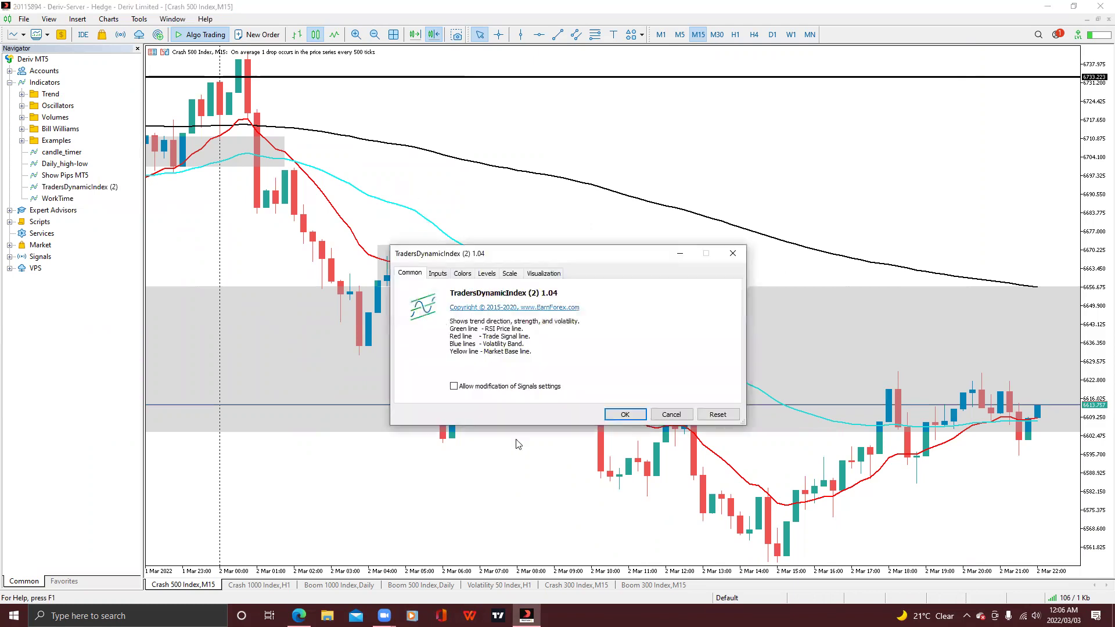
pyautogui.click(474, 388)
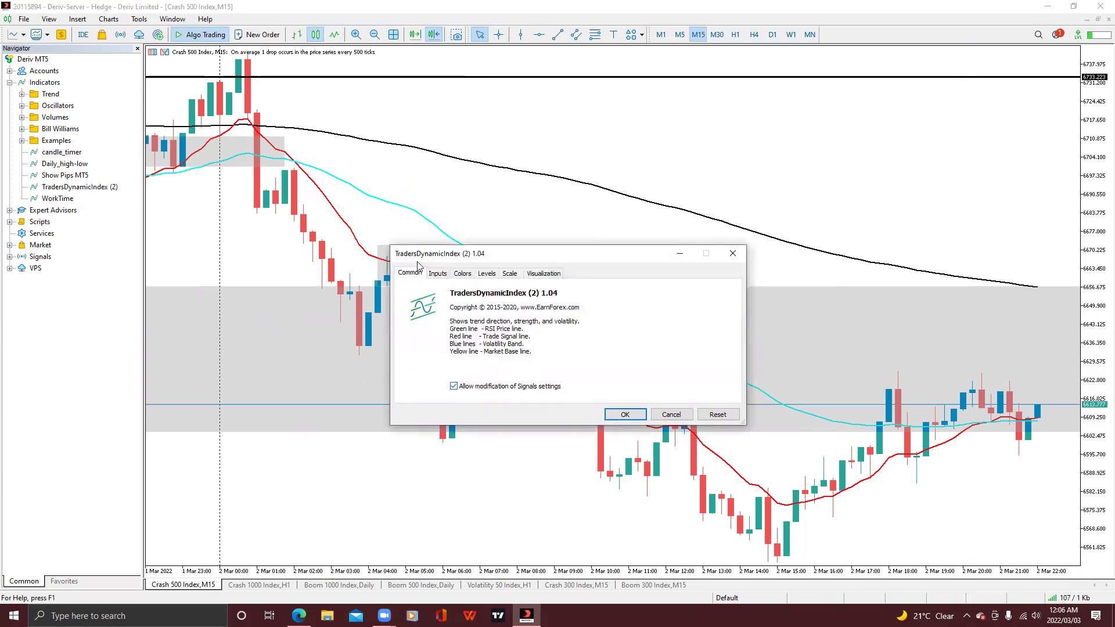
# Set the indicator's RSI_Period input to 21
pyautogui.click(442, 275)
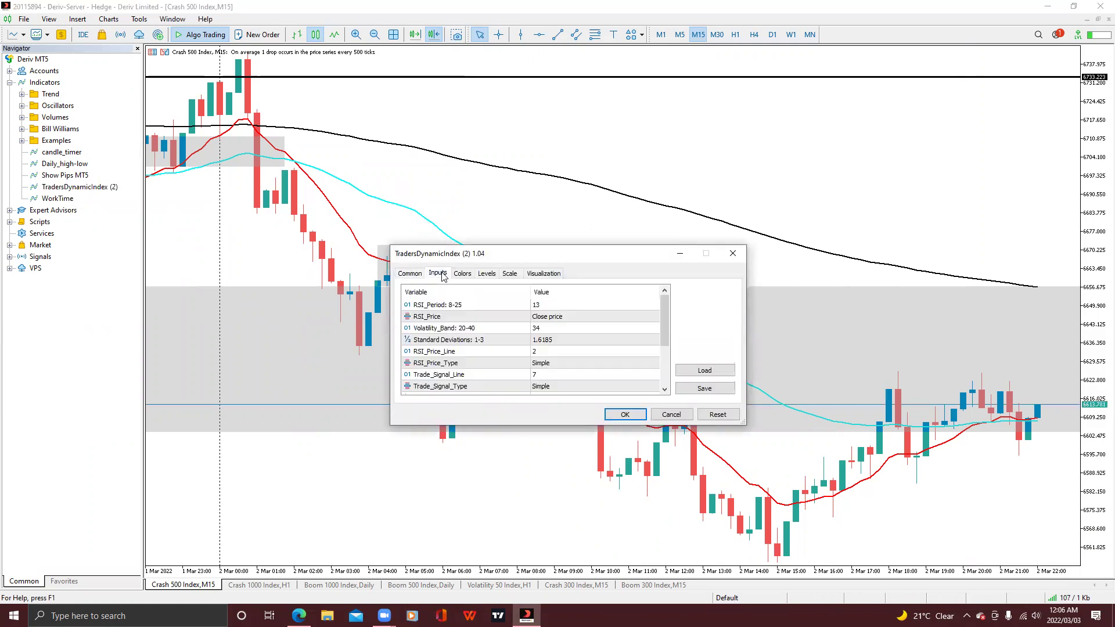
pyautogui.doubleClick(548, 305)
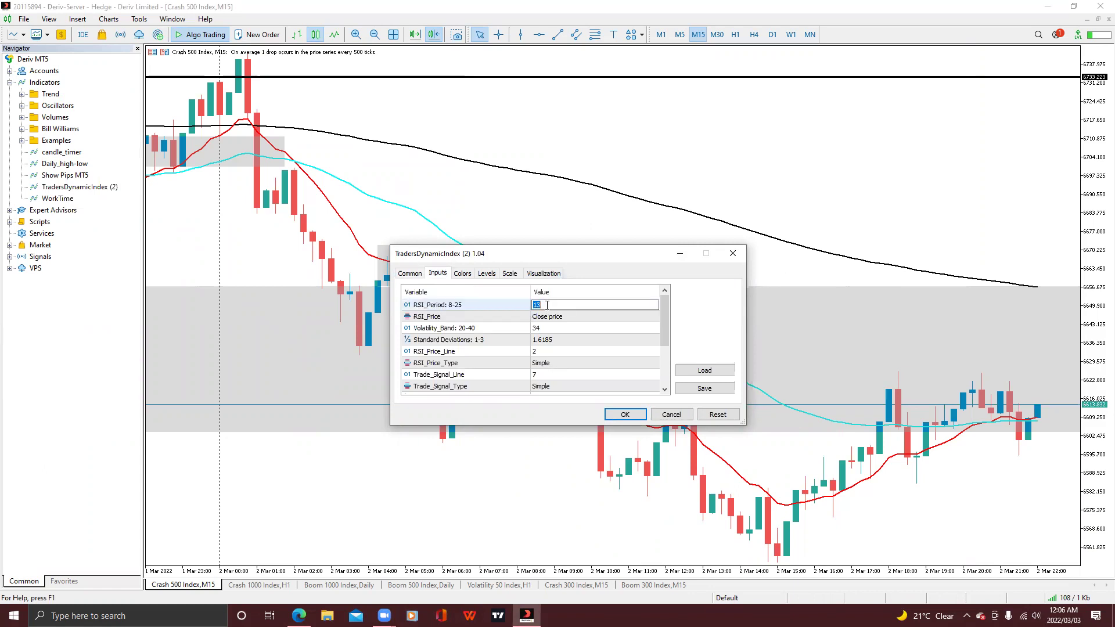
pyautogui.write('21')
pyautogui.moveTo(666, 317); pyautogui.dragTo(669, 365)
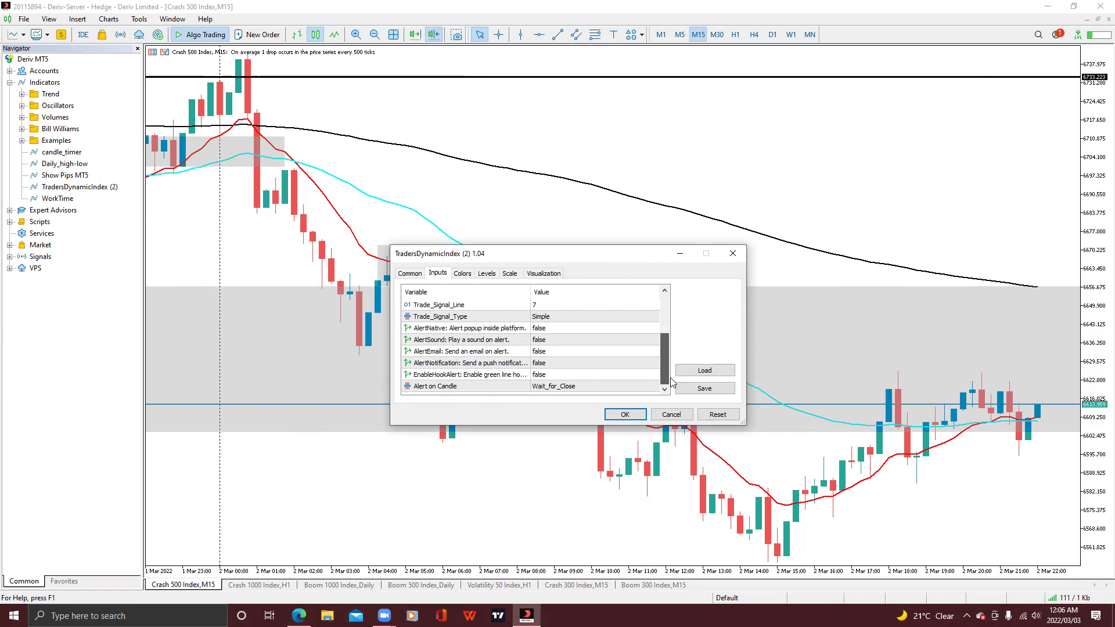
pyautogui.moveTo(671, 381); pyautogui.dragTo(668, 345)
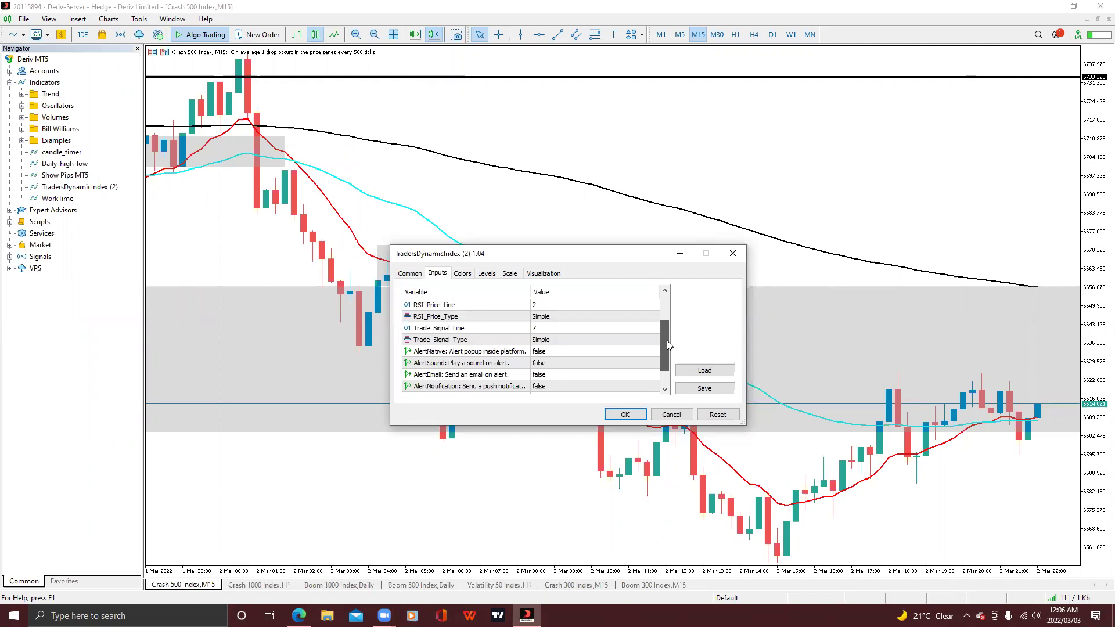
pyautogui.moveTo(668, 346); pyautogui.dragTo(677, 403)
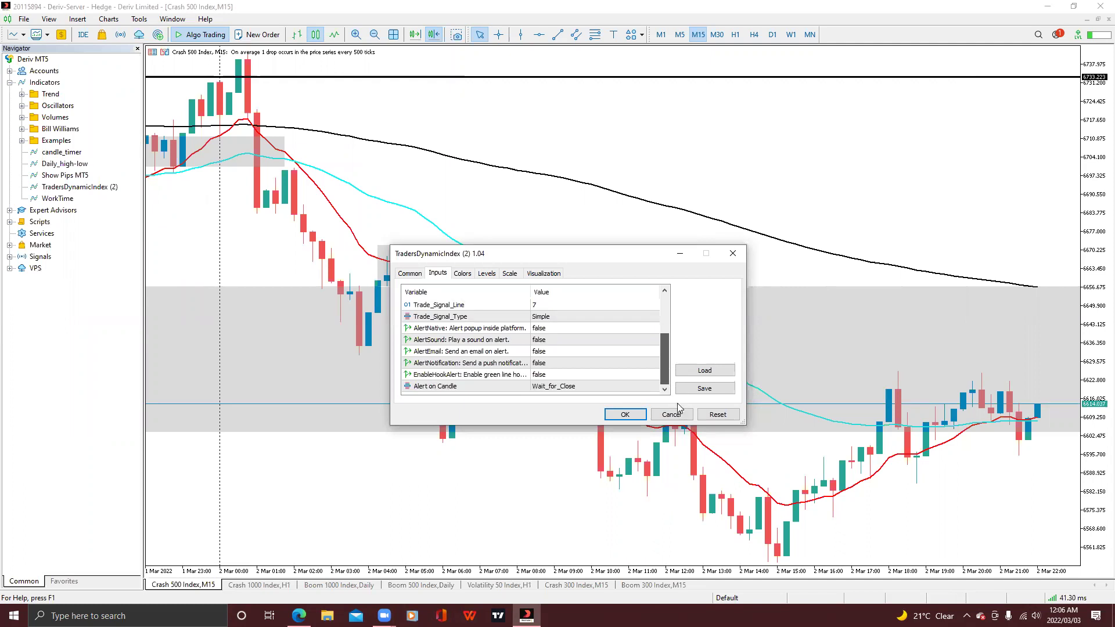
# Describe level 50 as 'HUNNID BANDS CAPITAL' on the Levels tab and confirm with OK
pyautogui.click(463, 273)
pyautogui.click(490, 275)
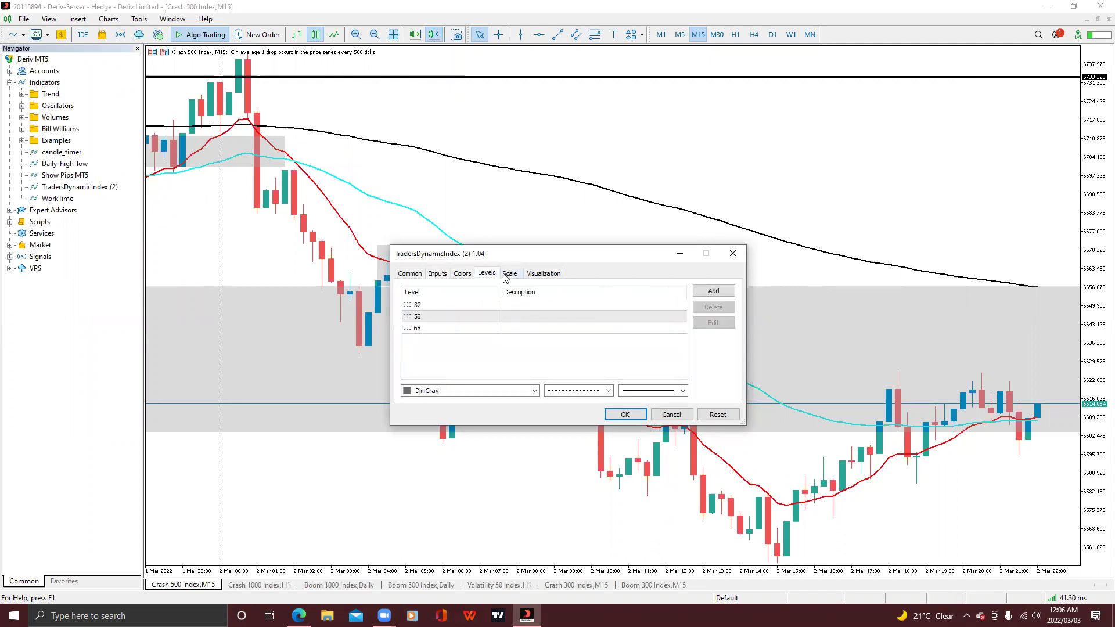
pyautogui.doubleClick(533, 316)
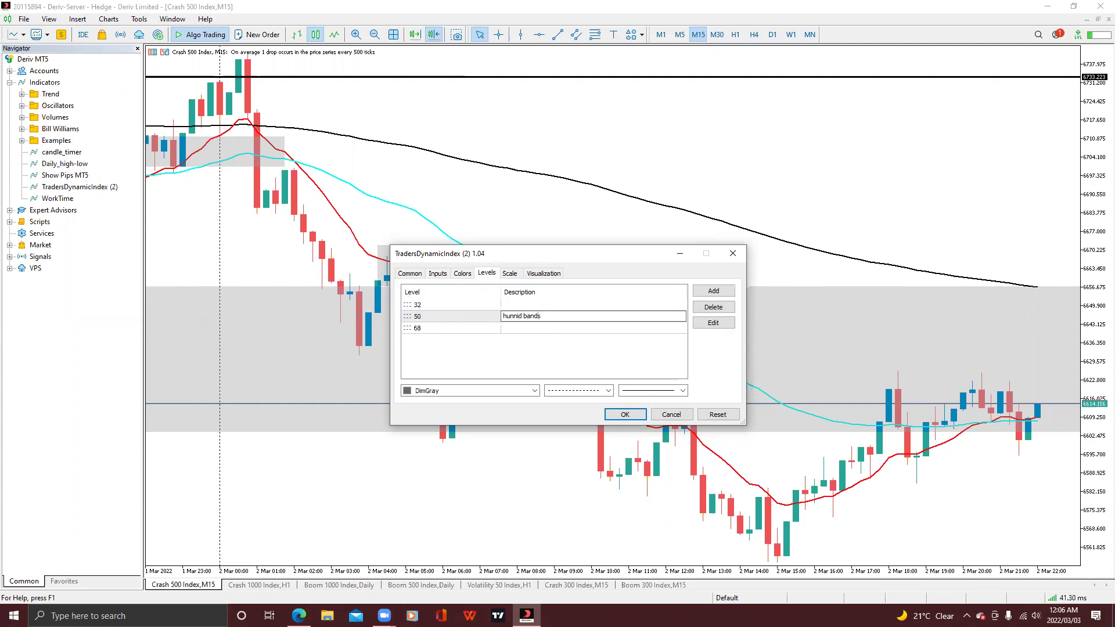
pyautogui.press('BackSpace')
pyautogui.press('BackSpace')
pyautogui.press('BackSpace')
pyautogui.press('BackSpace')
pyautogui.press('BackSpace')
pyautogui.press('BackSpace')
pyautogui.press('BackSpace')
pyautogui.press('BackSpace')
pyautogui.press('BackSpace')
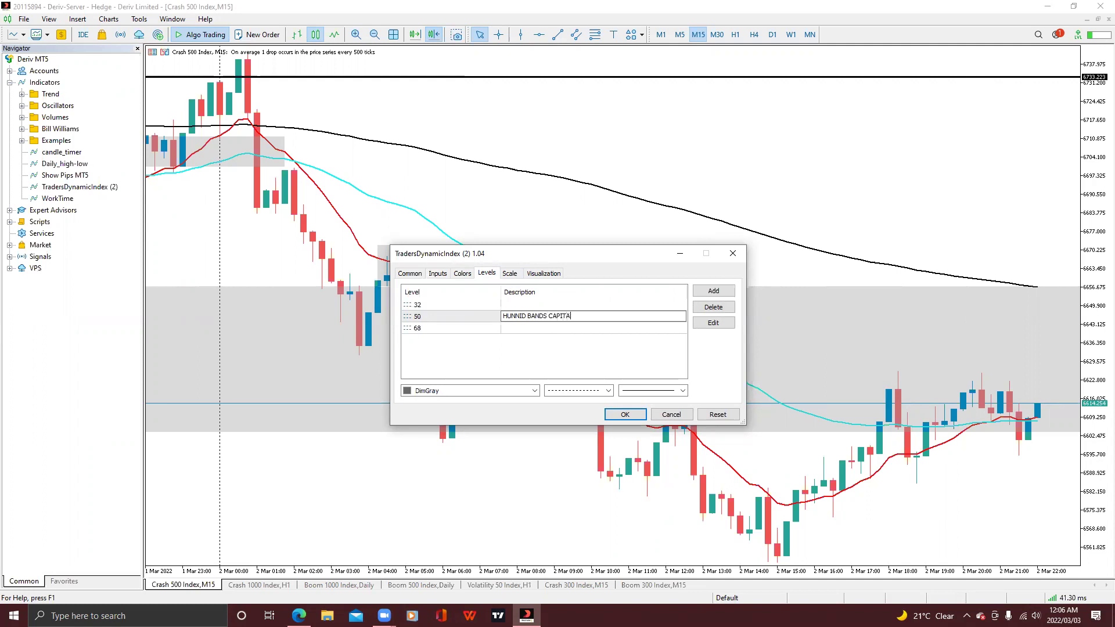
pyautogui.click(625, 415)
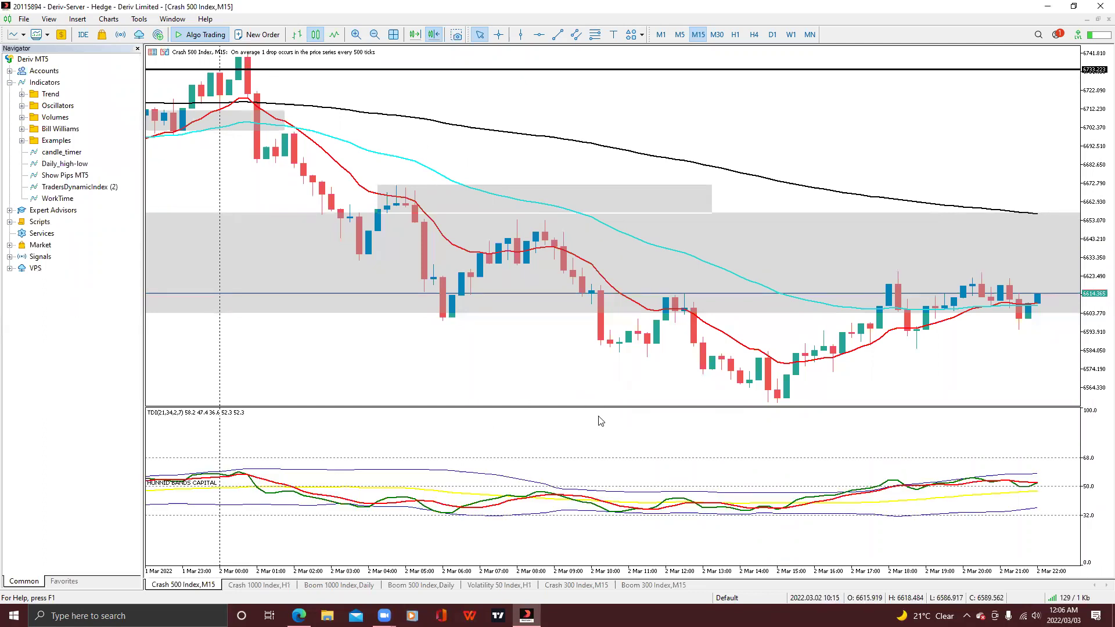
# Enlarge the price pane, close Navigator and save the chart as template '007 BTMM 2.0'
pyautogui.moveTo(600, 407)
pyautogui.mouseDown()
pyautogui.moveTo(600, 463)
pyautogui.moveTo(598, 423)
pyautogui.mouseUp()
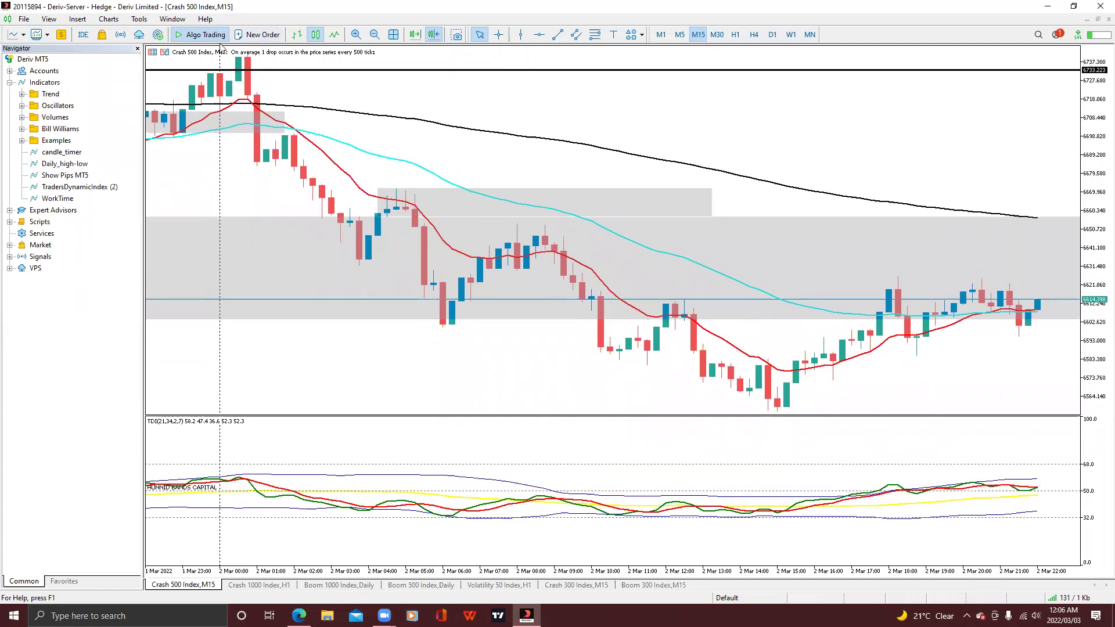
pyautogui.click(138, 48)
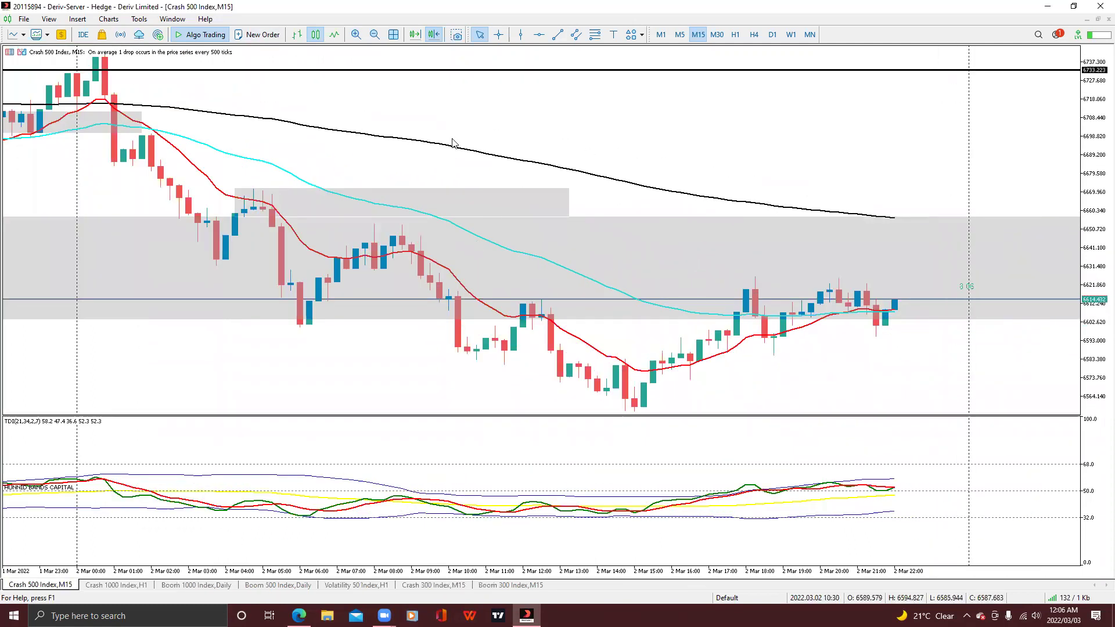
pyautogui.rightClick(511, 127)
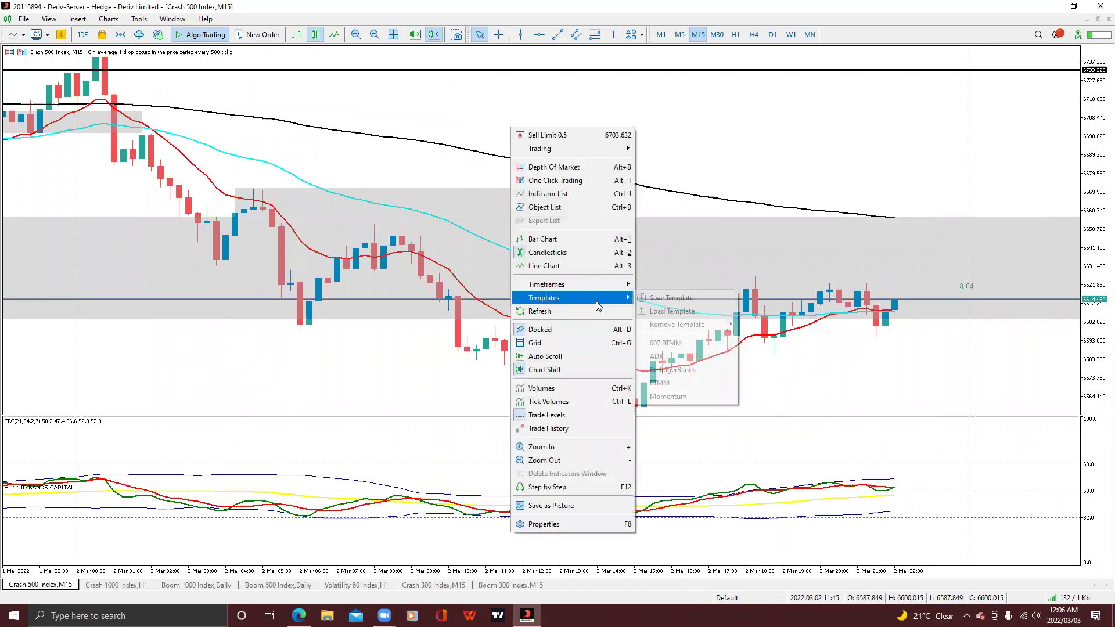
pyautogui.moveTo(569, 302)
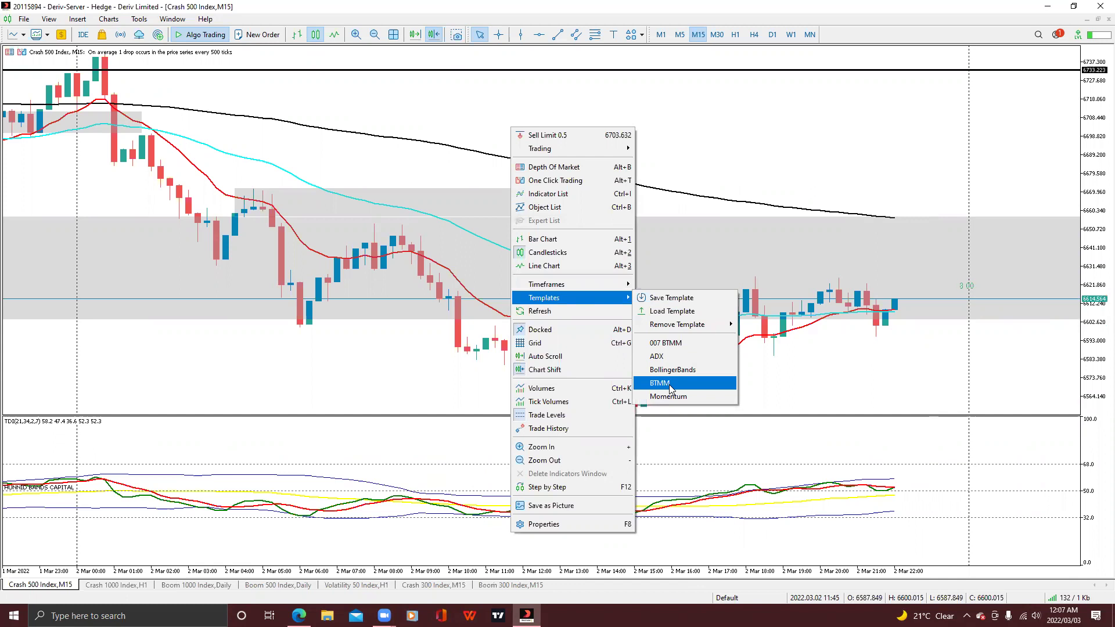
pyautogui.click(677, 298)
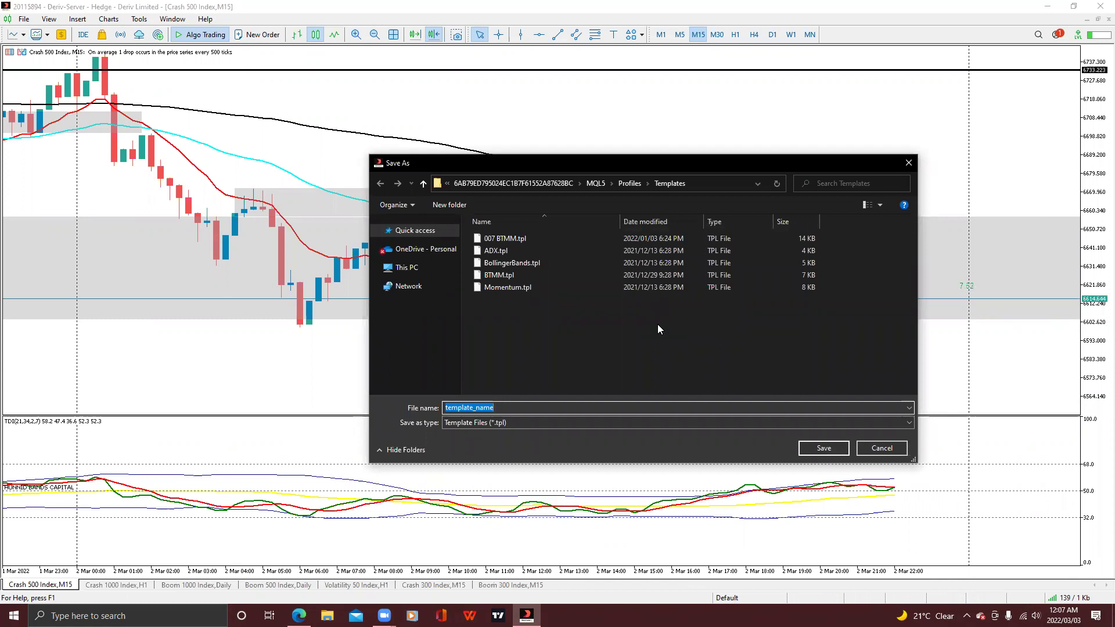
pyautogui.write('07')
pyautogui.press('BackSpace')
pyautogui.press('BackSpace')
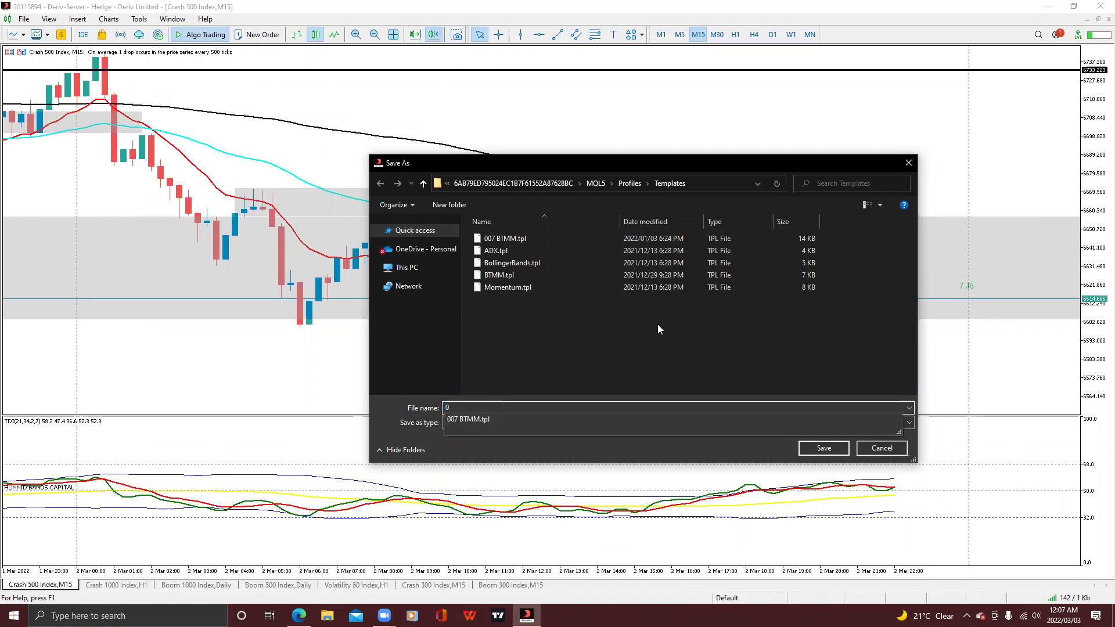
pyautogui.write('07')
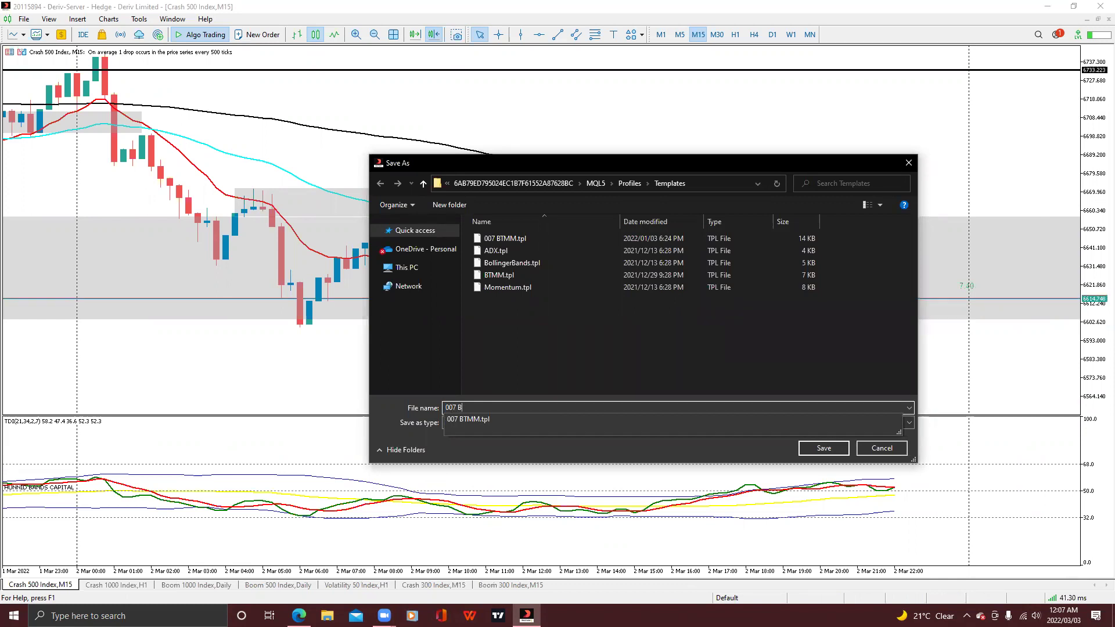
pyautogui.write('BTMM ')
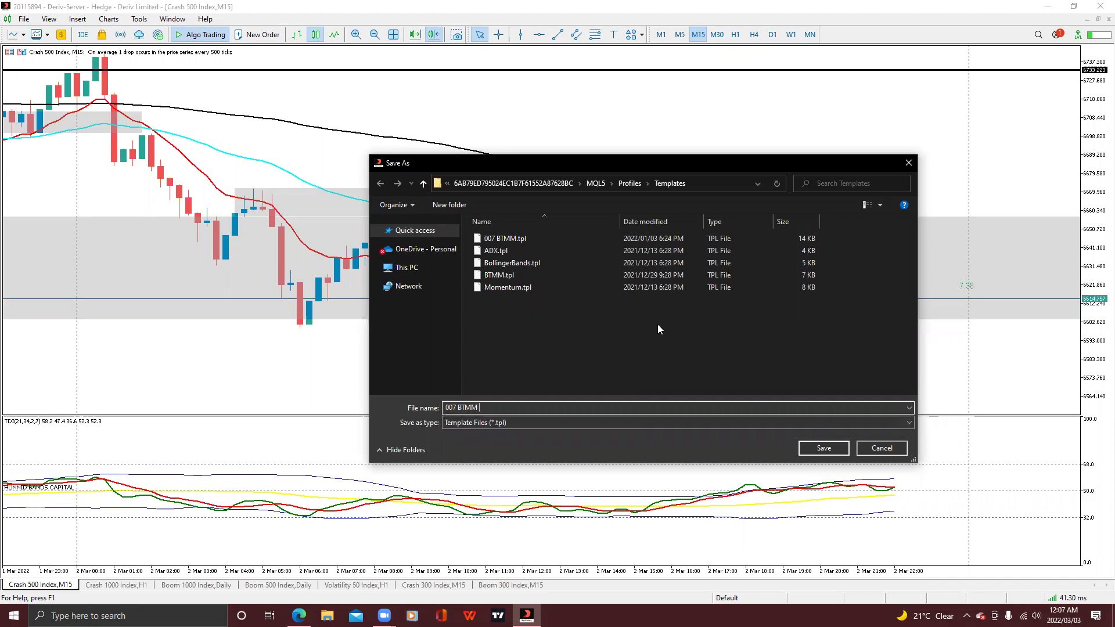
pyautogui.write('2.0')
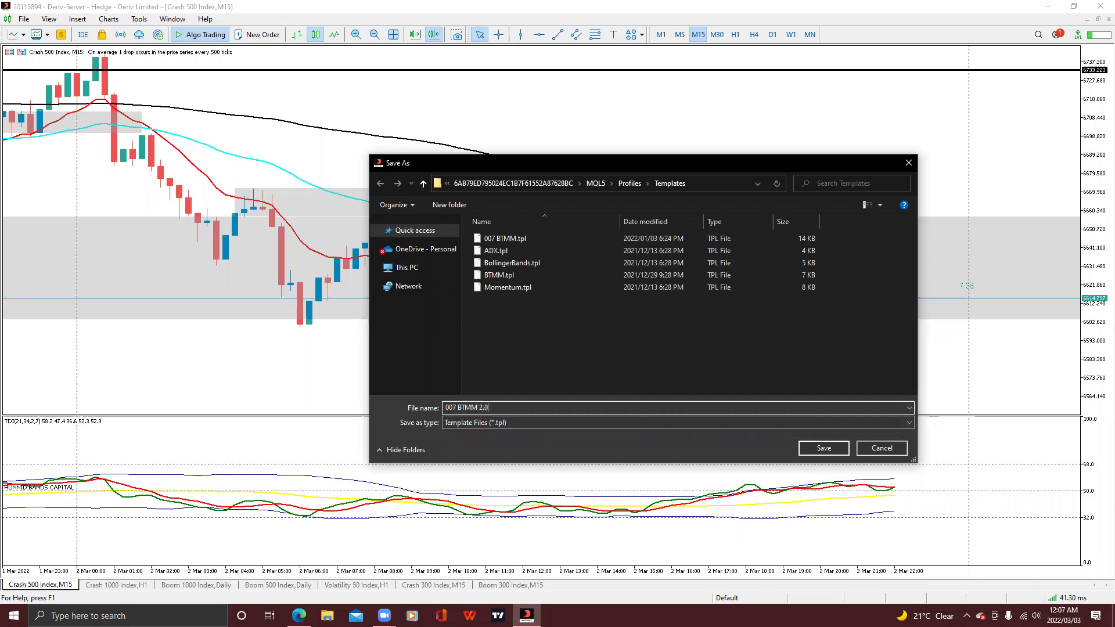
pyautogui.click(823, 448)
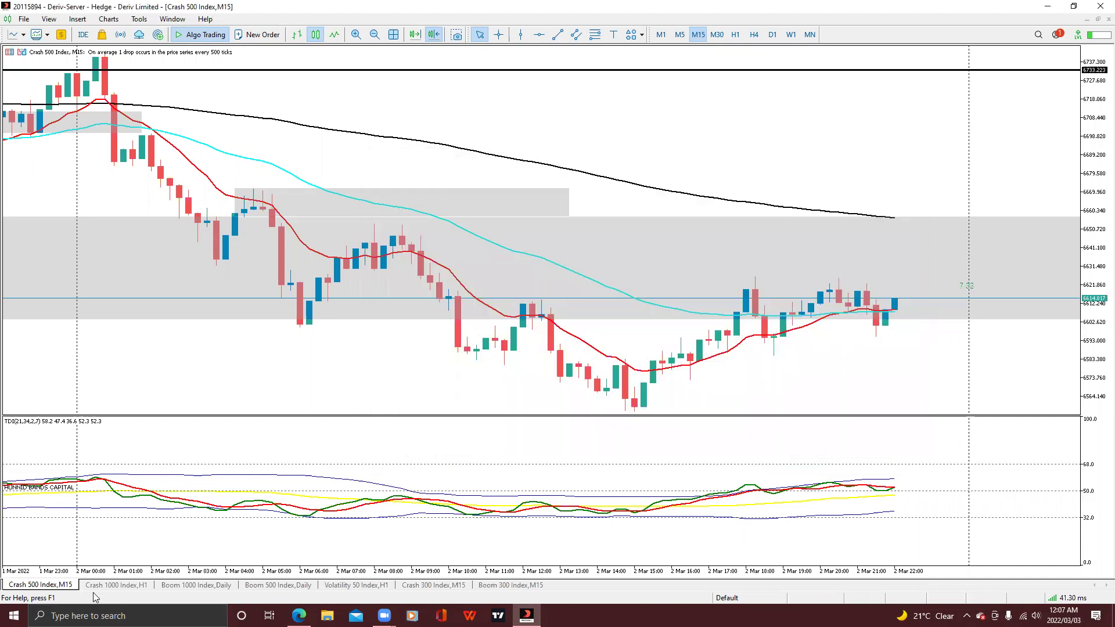
# Apply the 007 BTMM 2.0 template to the Crash 1000 Index H1 chart
pyautogui.click(89, 586)
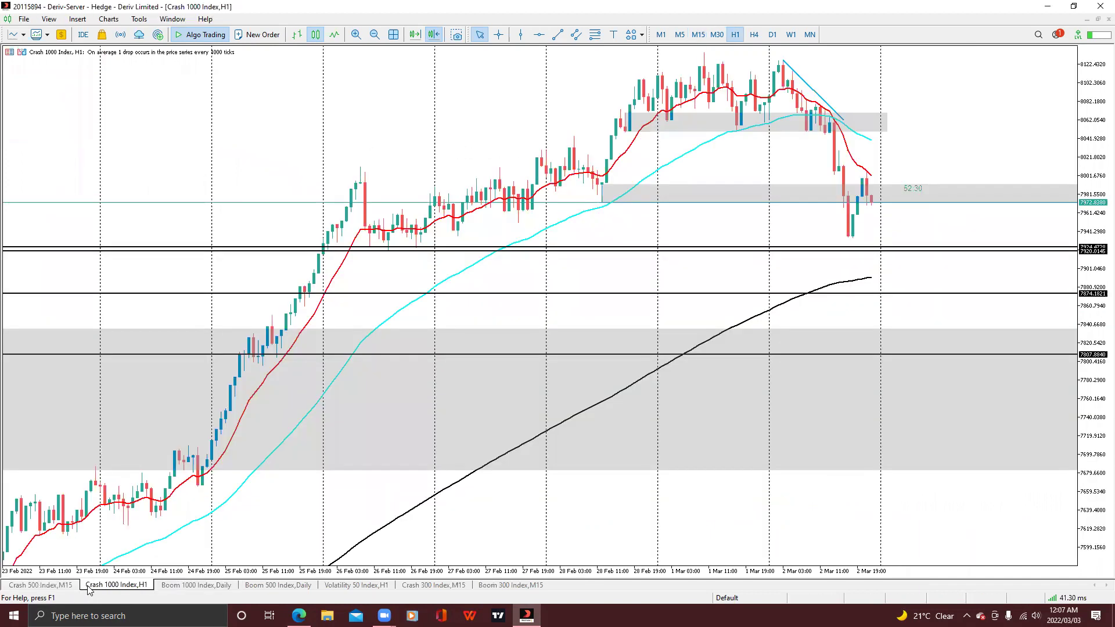
pyautogui.rightClick(251, 109)
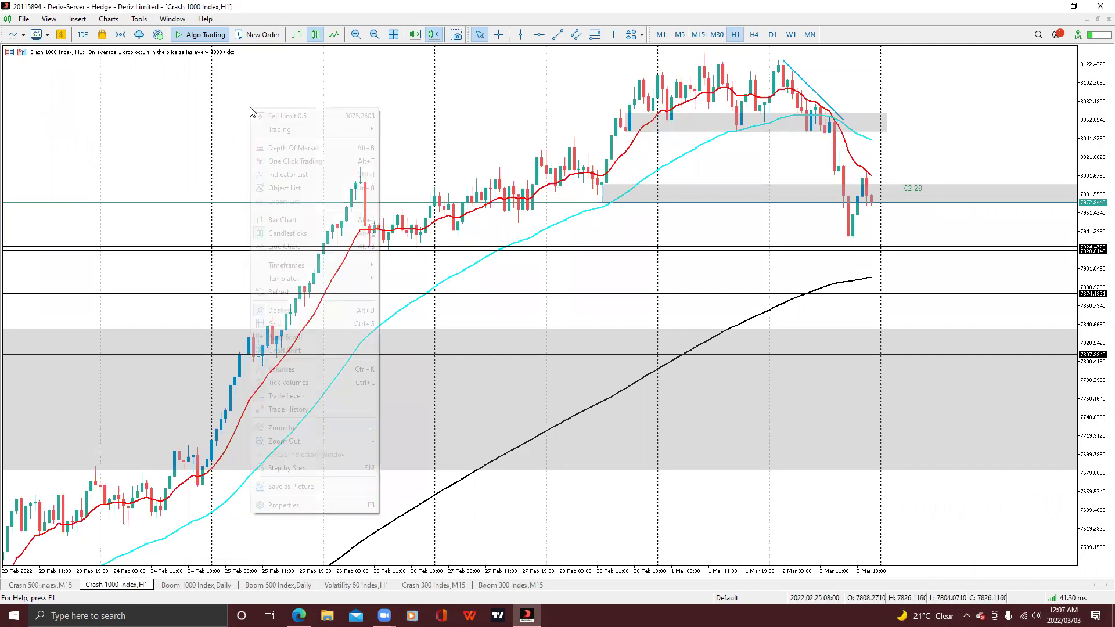
pyautogui.moveTo(325, 283)
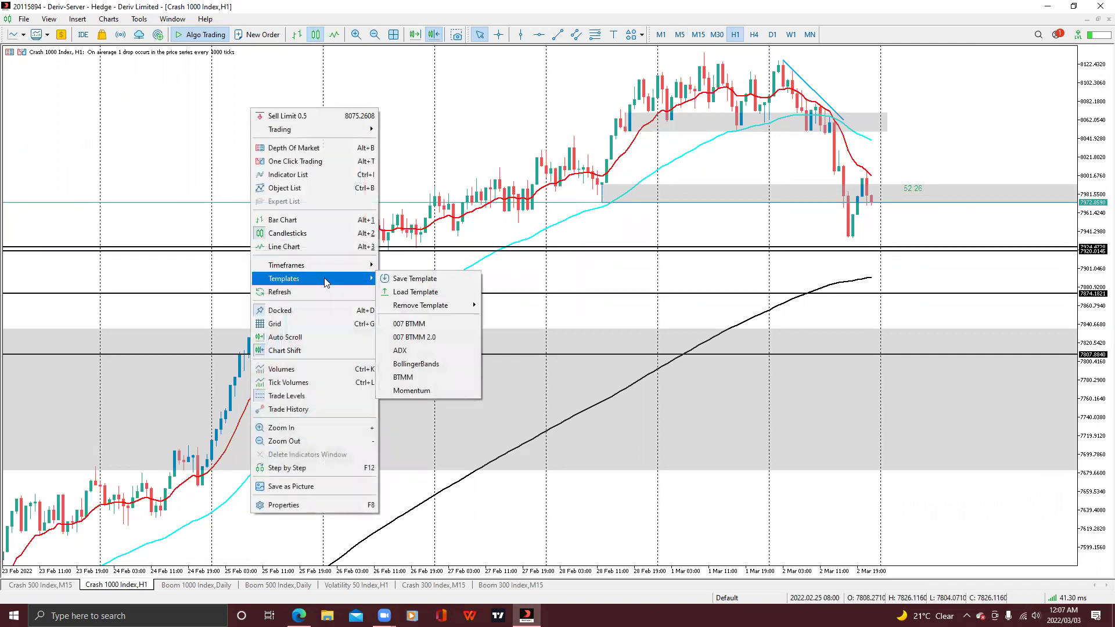
pyautogui.click(424, 342)
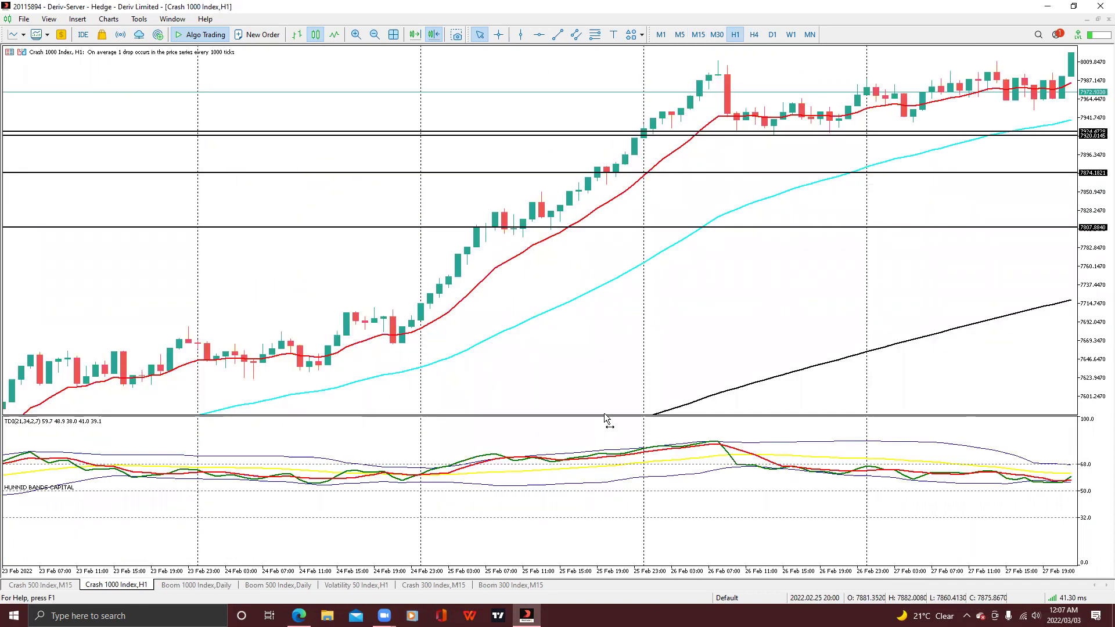
# Scroll the chart and enlarge the price pane above the Traders Dynamic Index pane
pyautogui.scroll(-3, 600, 319)
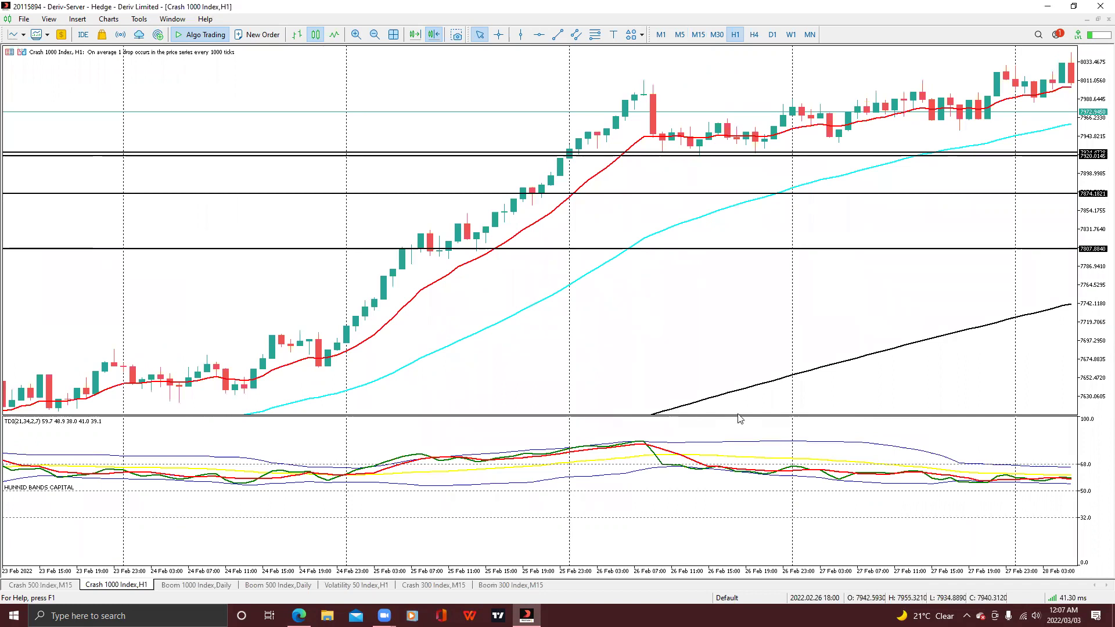
pyautogui.scroll(-10, 737, 416)
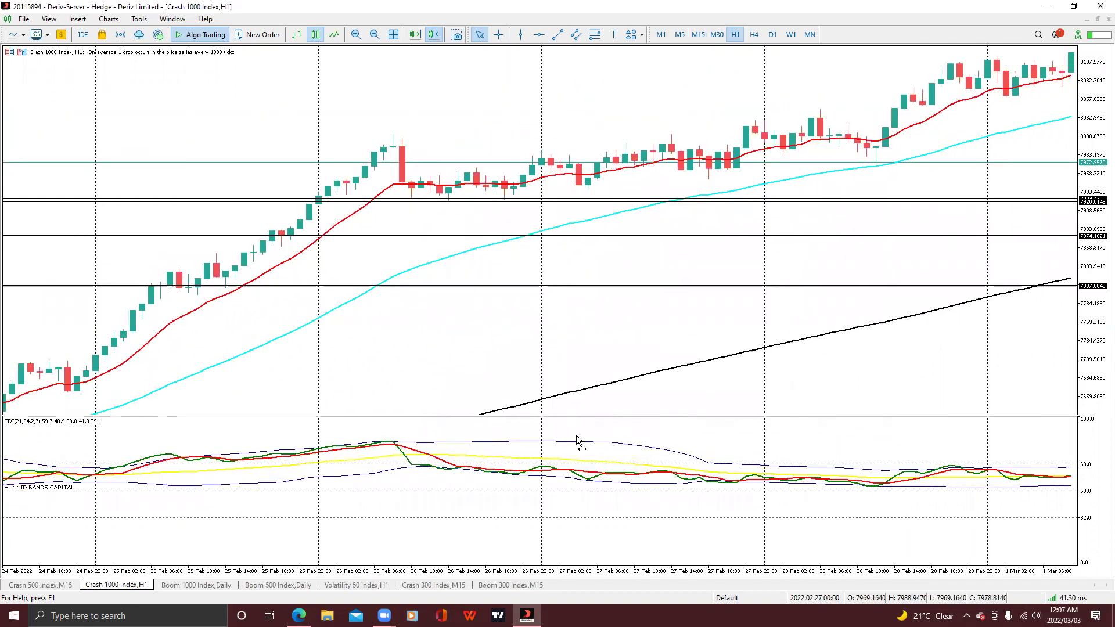
pyautogui.scroll(-6, 576, 434)
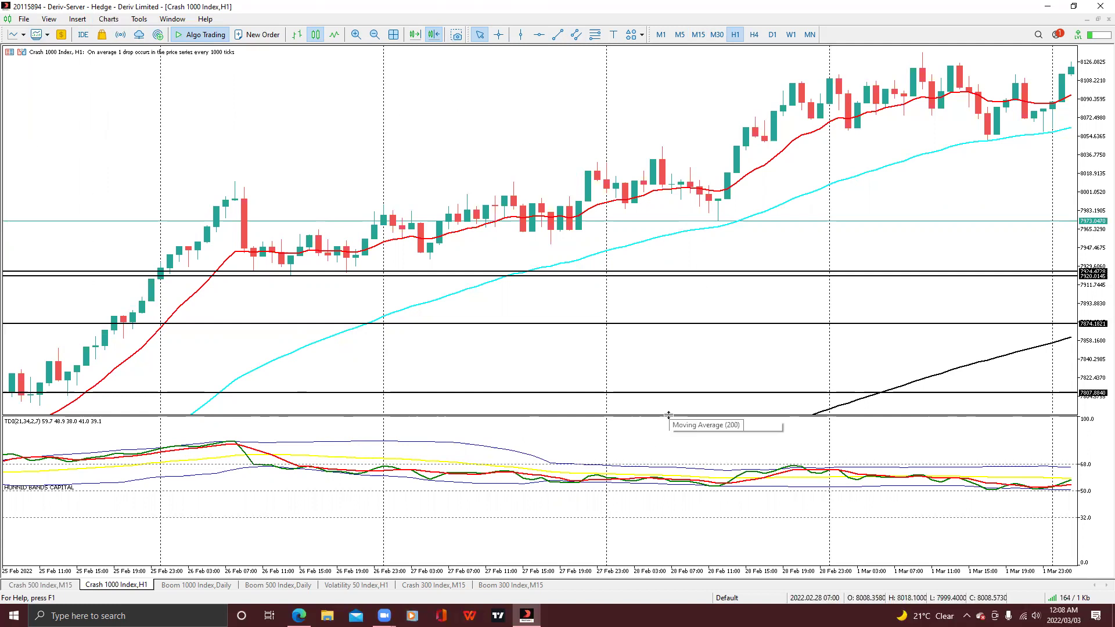
pyautogui.moveTo(669, 416); pyautogui.dragTo(719, 390)
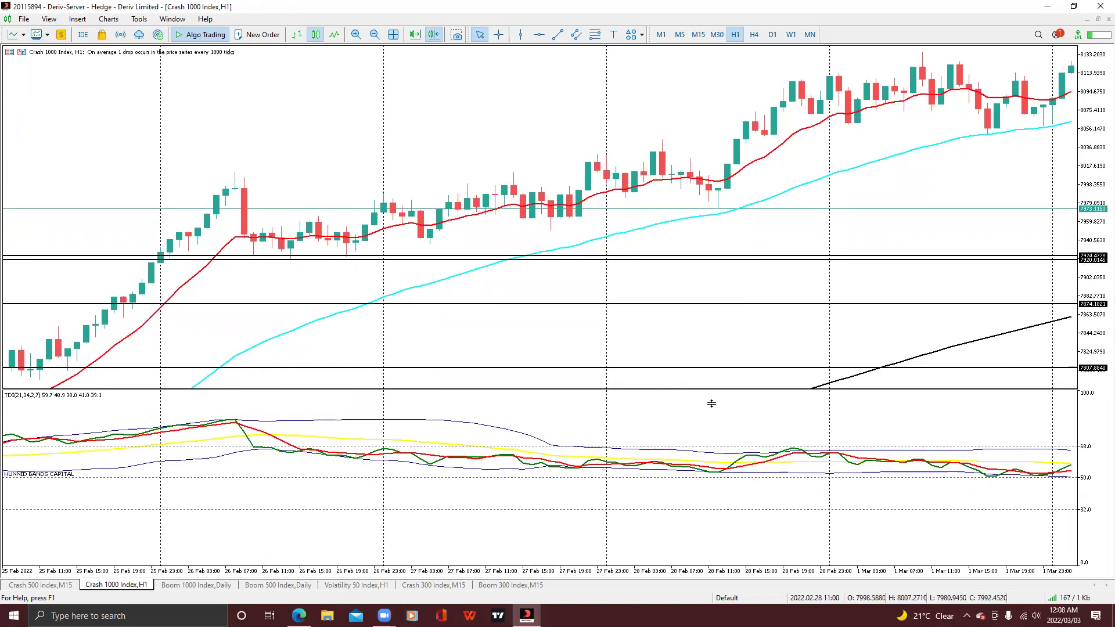
pyautogui.moveTo(712, 403)
pyautogui.mouseDown()
pyautogui.moveTo(714, 416)
pyautogui.moveTo(714, 394)
pyautogui.mouseUp()
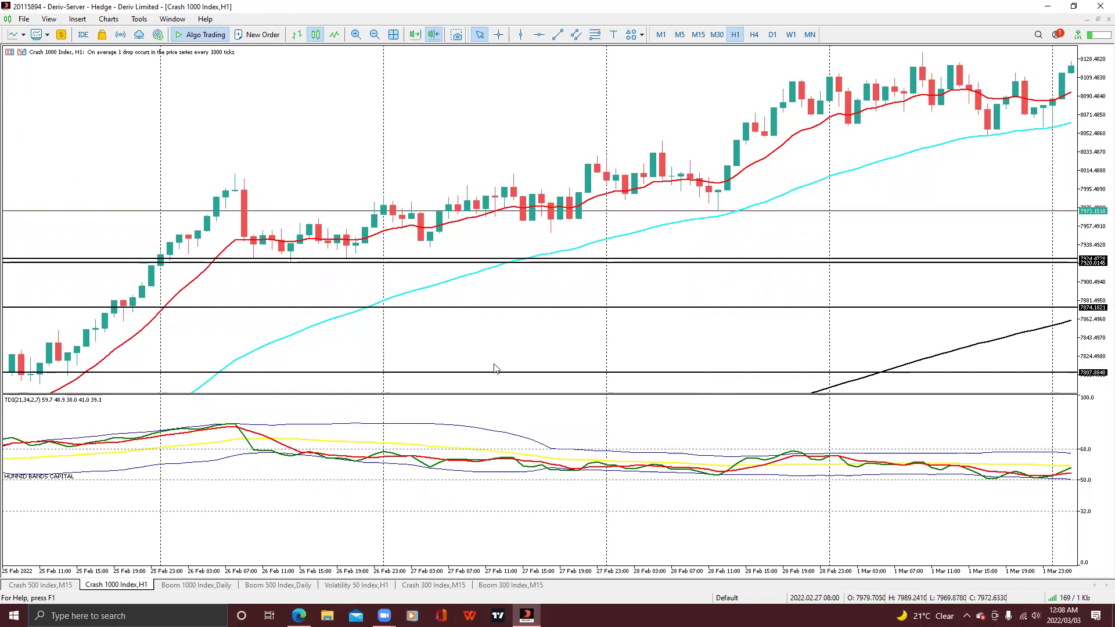
# Open the TradersDynamicIndex properties from the chart's Indicator List to review its inputs
pyautogui.rightClick(502, 338)
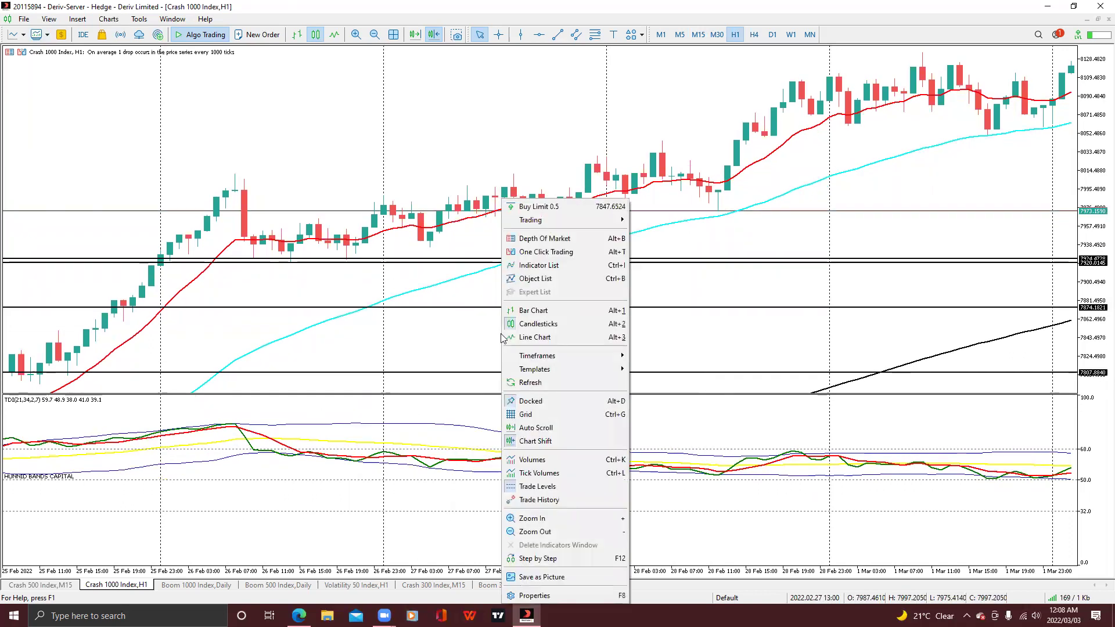
pyautogui.click(556, 267)
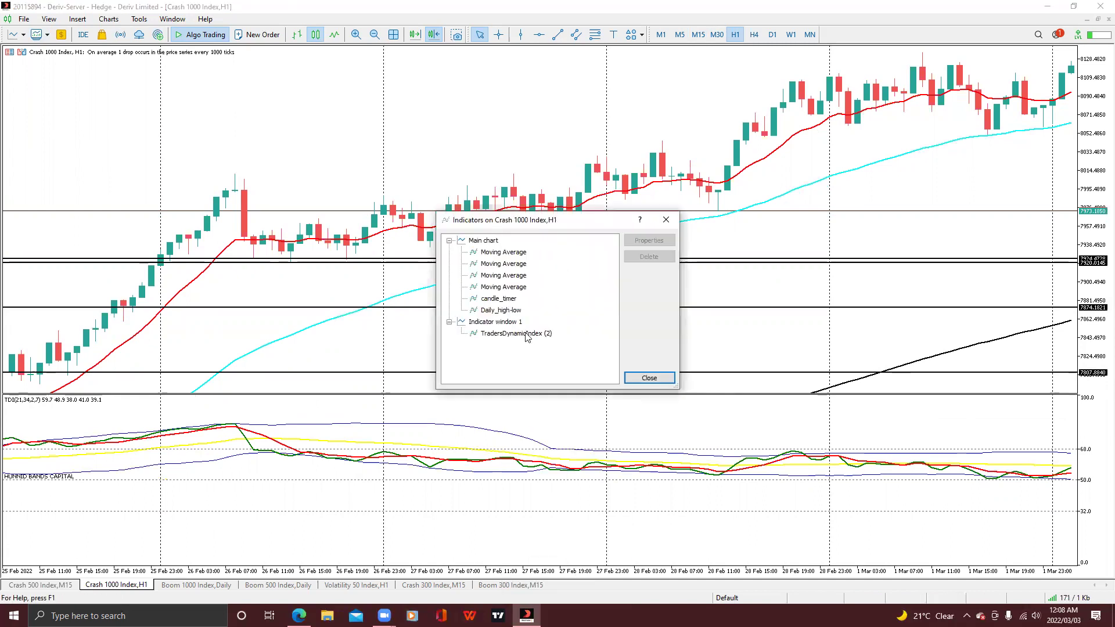
pyautogui.click(528, 334)
pyautogui.click(649, 240)
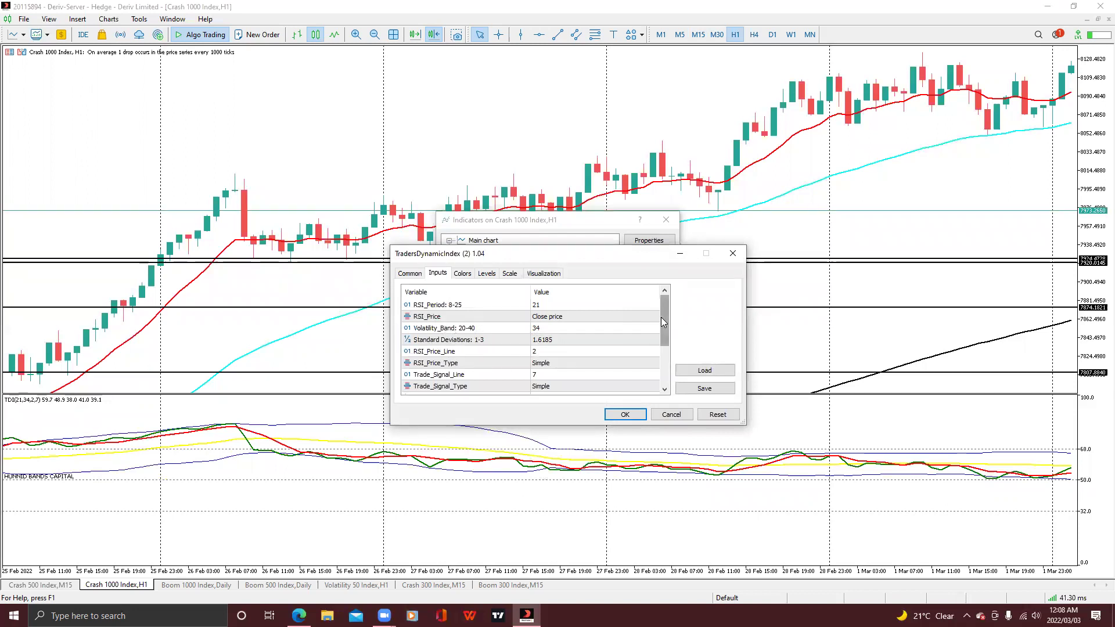
# Close the indicator dialogs and make the price pane slightly taller above the TDI pane
pyautogui.moveTo(662, 321); pyautogui.dragTo(669, 363)
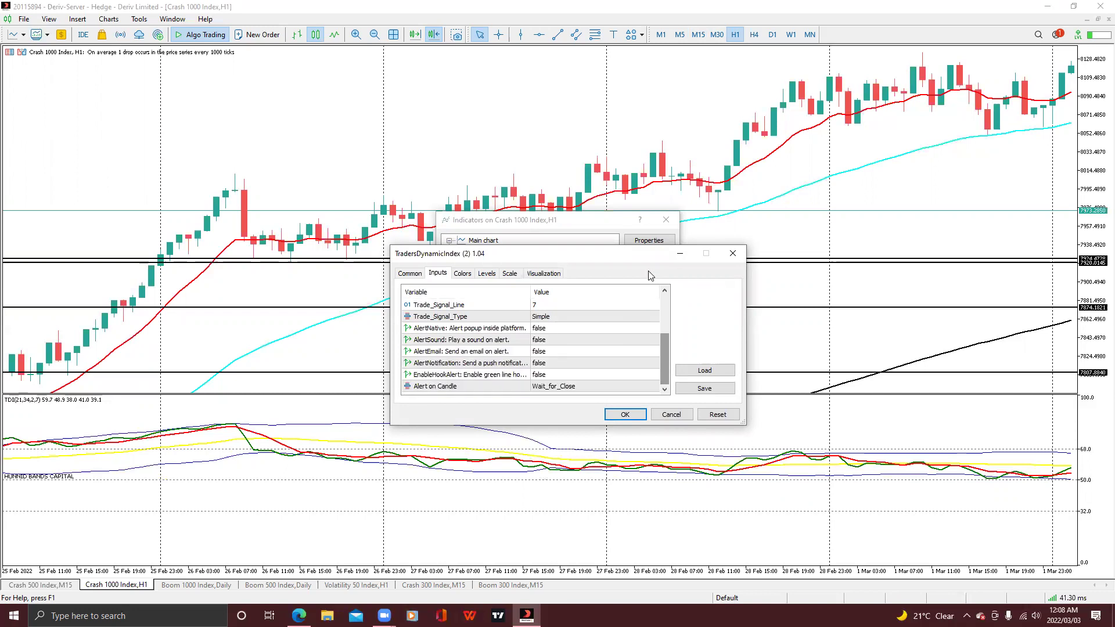
pyautogui.click(733, 254)
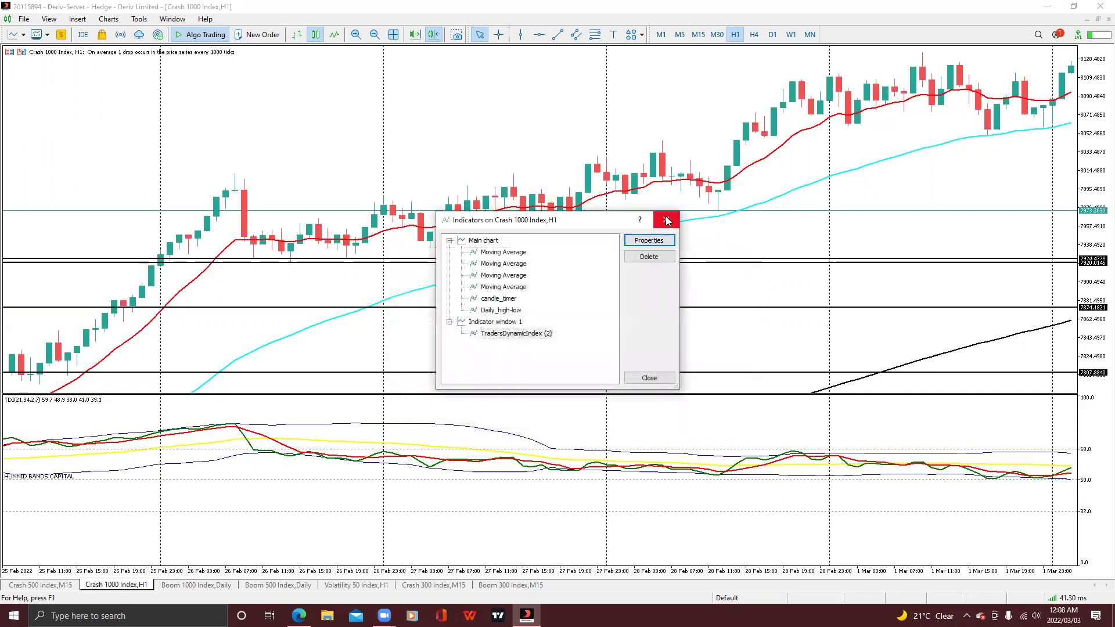
pyautogui.click(666, 220)
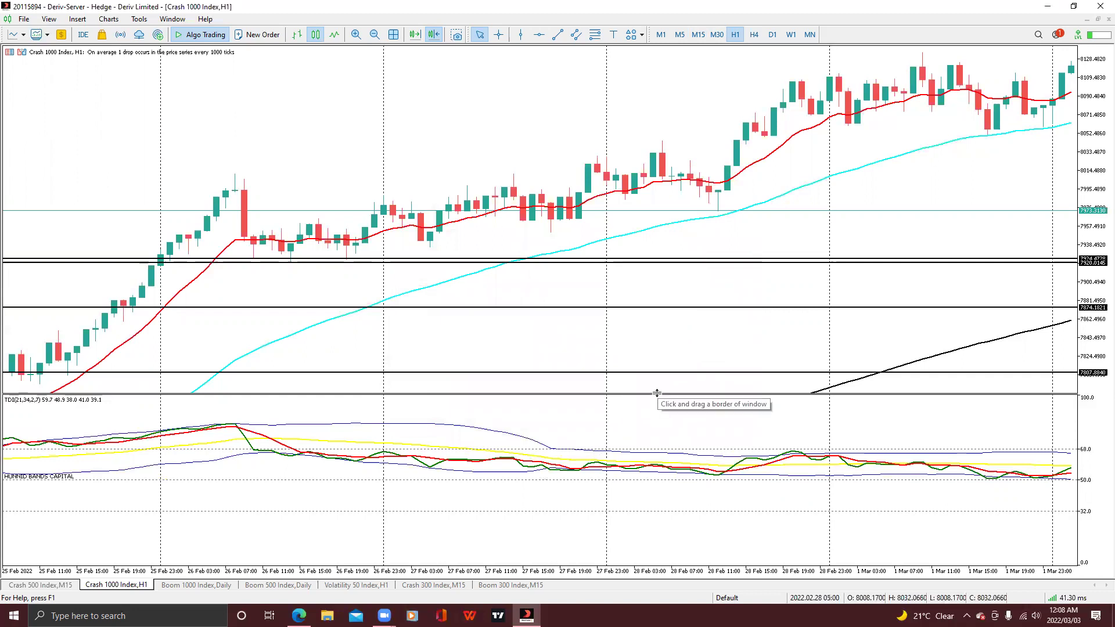
pyautogui.moveTo(657, 395)
pyautogui.mouseDown()
pyautogui.moveTo(732, 413)
pyautogui.moveTo(667, 420)
pyautogui.moveTo(663, 396)
pyautogui.mouseUp()
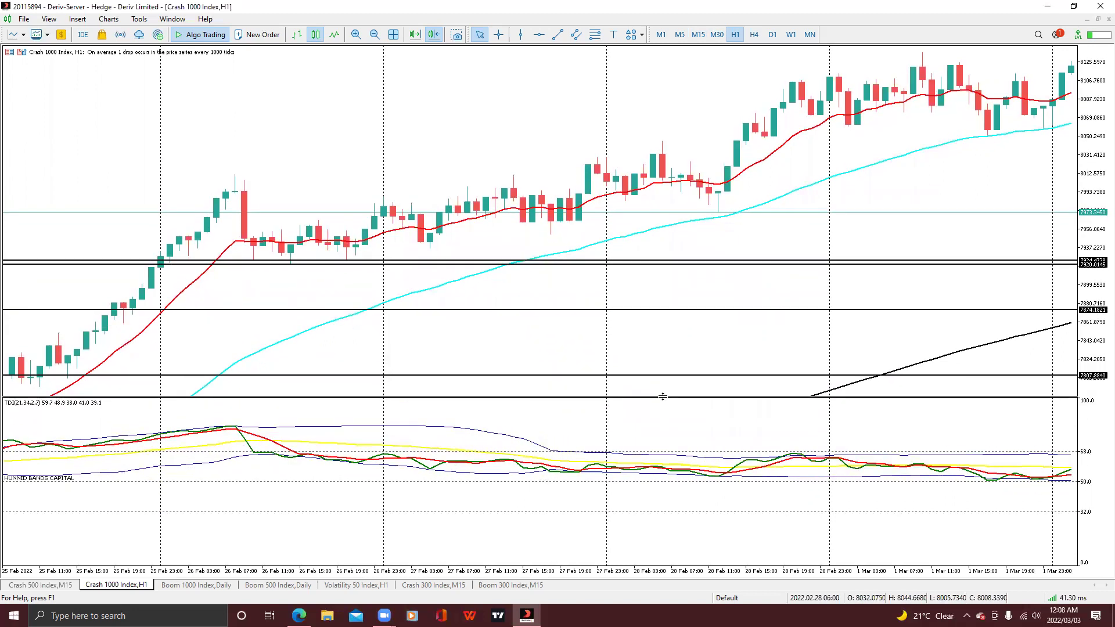